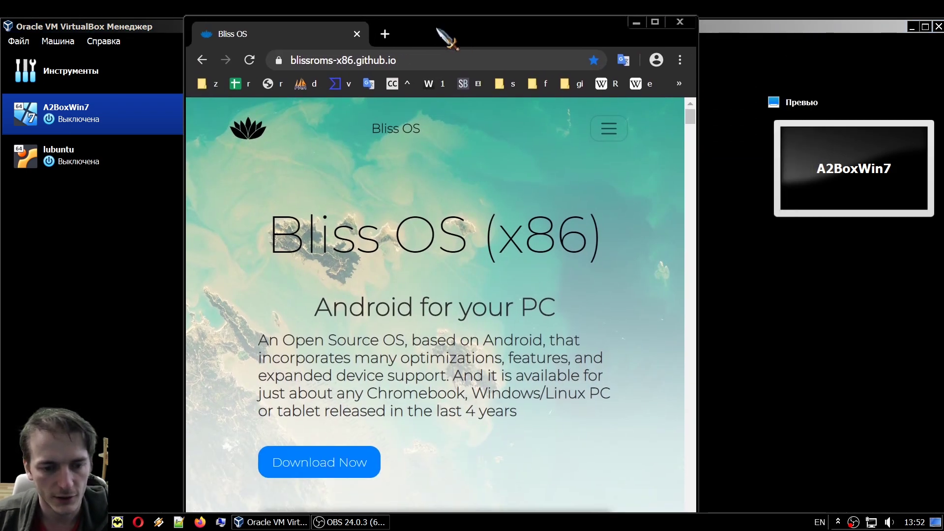
- Go to the download section of the Bliss OS site and examine the stable Generic Pie Builds entry
{"action": "scroll", "coordinate": [290, 315], "scroll_direction": "down", "scroll_amount": 4}
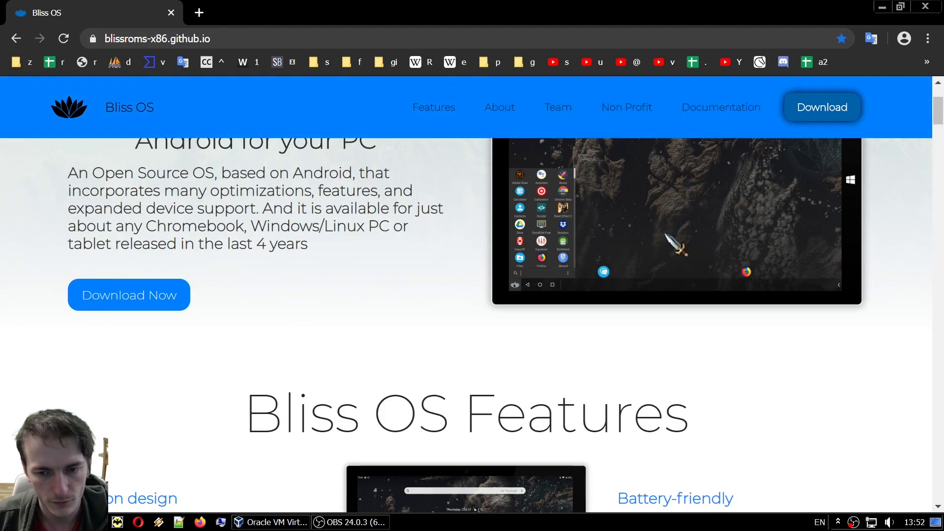
{"action": "scroll", "coordinate": [315, 271], "scroll_direction": "up", "scroll_amount": 4}
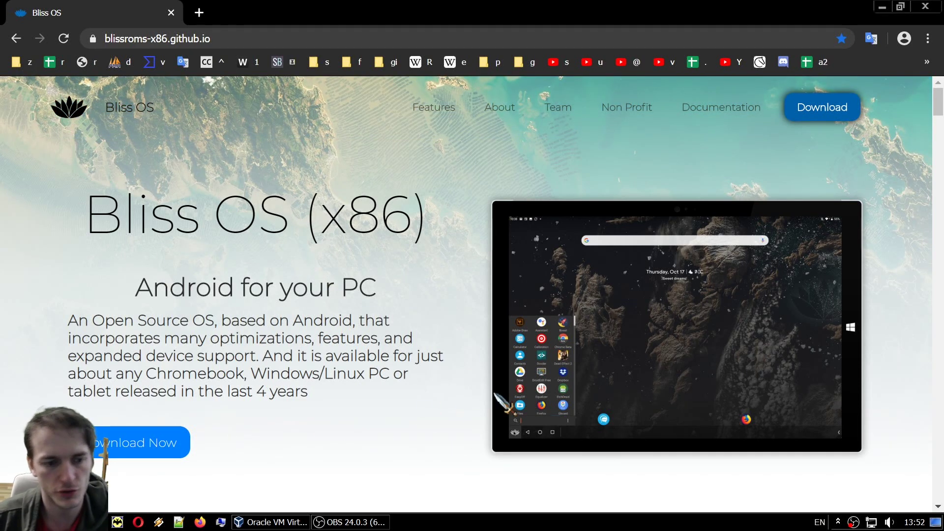
{"action": "left_click", "coordinate": [277, 523]}
{"action": "left_click_drag", "start_coordinate": [331, 9], "coordinate": [521, 2]}
{"action": "scroll", "coordinate": [256, 290], "scroll_direction": "down", "scroll_amount": 5}
{"action": "scroll", "coordinate": [298, 275], "scroll_direction": "up", "scroll_amount": 5}
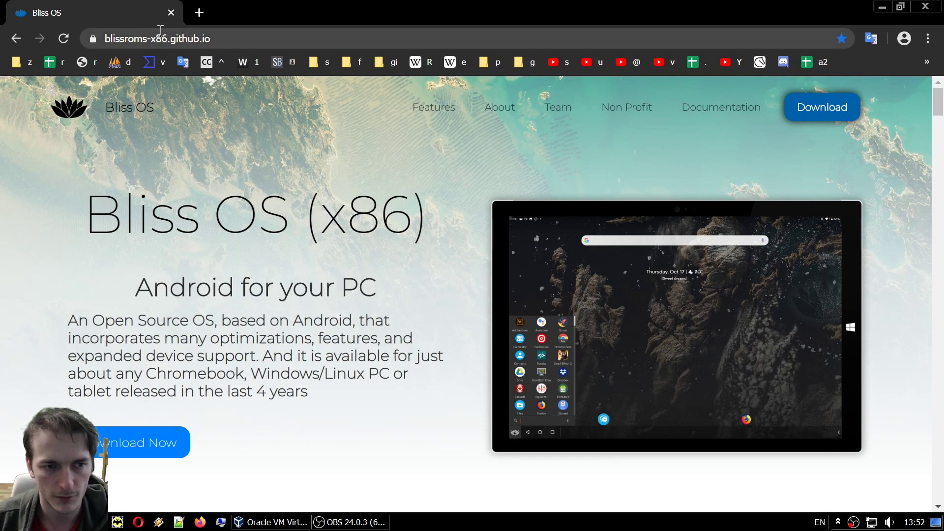
{"action": "left_click", "coordinate": [818, 109]}
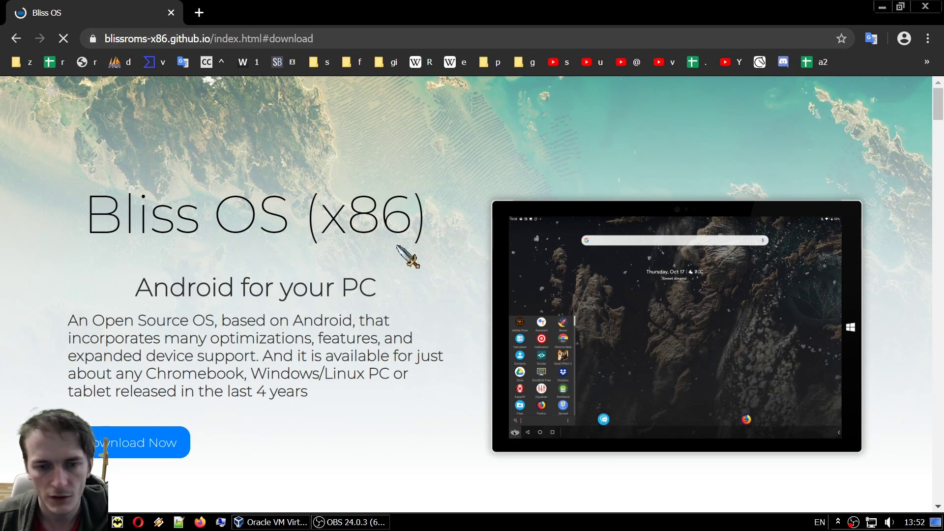
{"action": "scroll", "coordinate": [233, 309], "scroll_direction": "down", "scroll_amount": 15}
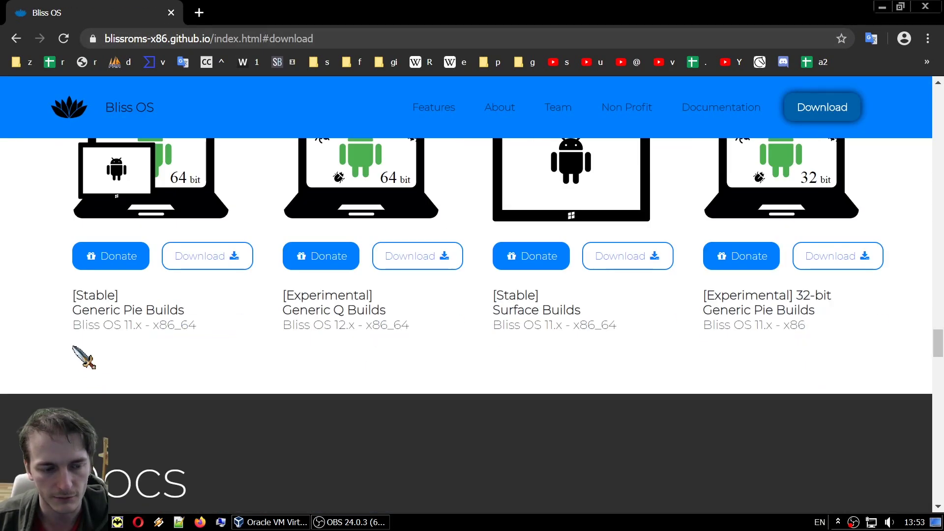
{"action": "left_click_drag", "start_coordinate": [236, 388], "coordinate": [72, 339]}
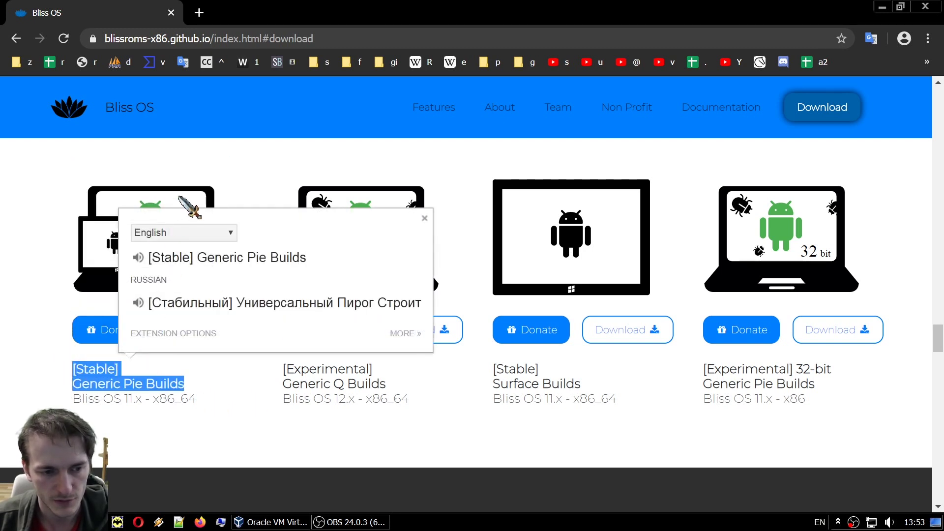
{"action": "left_click", "coordinate": [263, 439]}
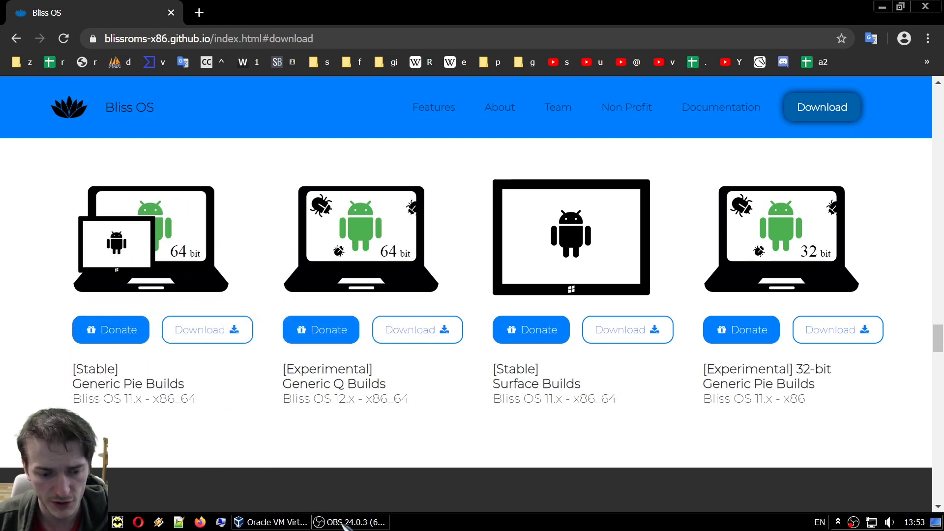
- Switch to VirtualBox and start a new virtual machine named bliss, stored in the folder D:\tmp\VirtualBox
{"action": "left_click", "coordinate": [268, 523]}
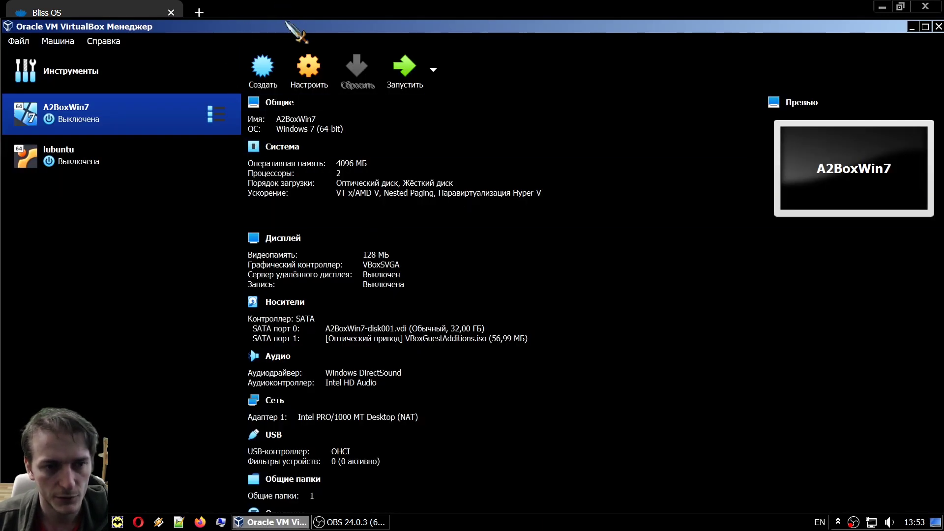
{"action": "left_click", "coordinate": [259, 48]}
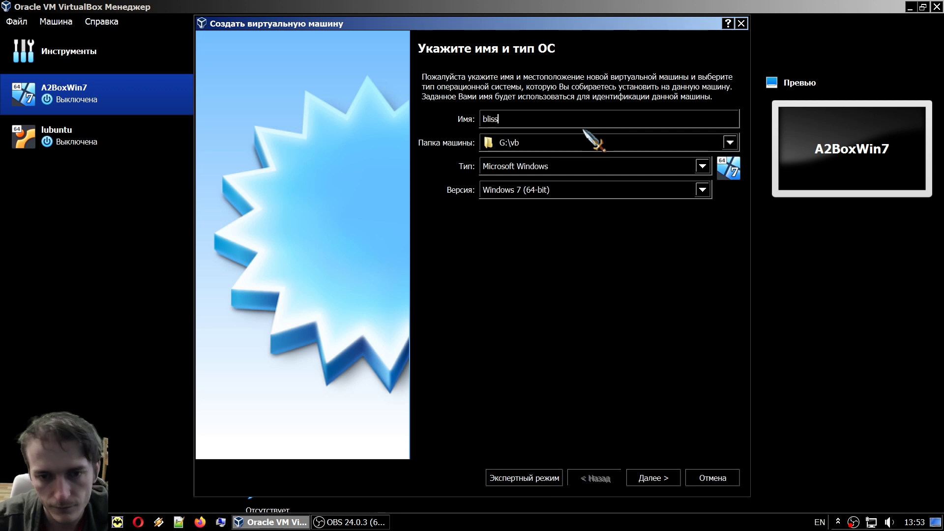
{"action": "left_click", "coordinate": [730, 142]}
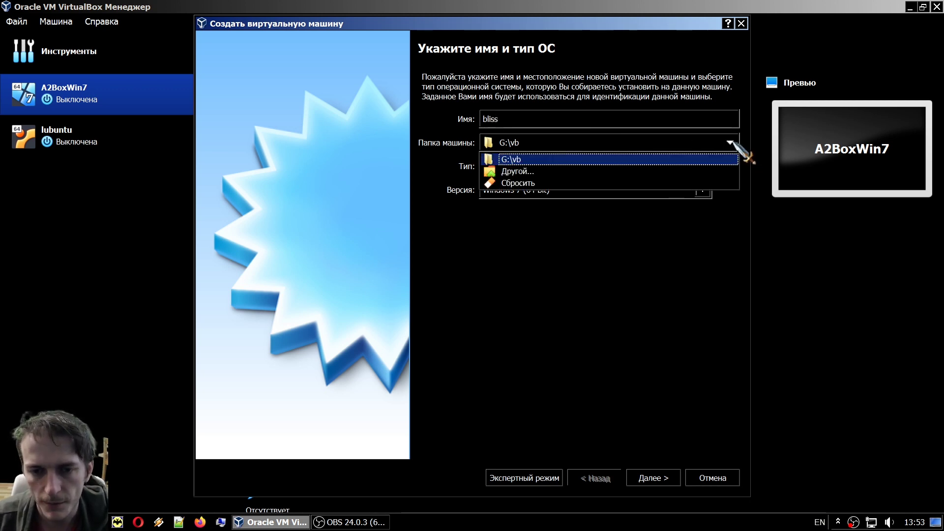
{"action": "left_click", "coordinate": [517, 171]}
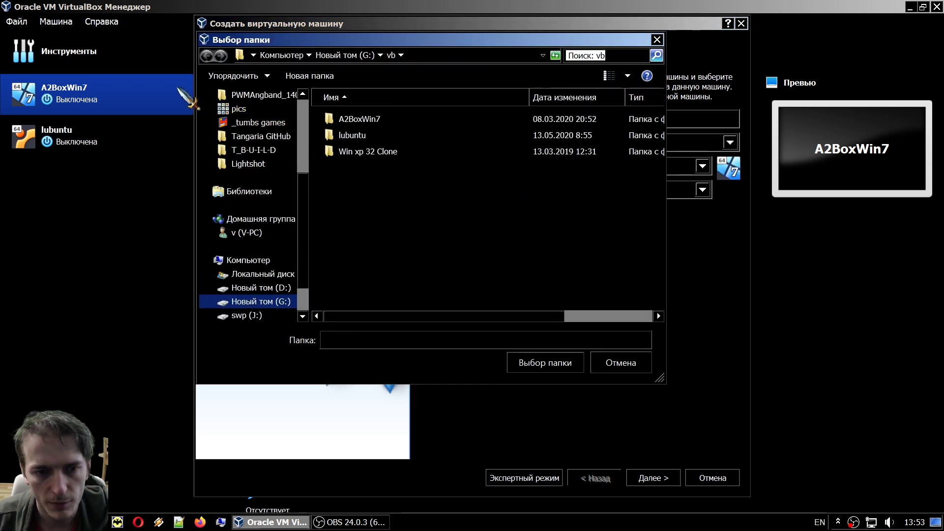
{"action": "left_click", "coordinate": [260, 288]}
{"action": "double_click", "coordinate": [361, 216]}
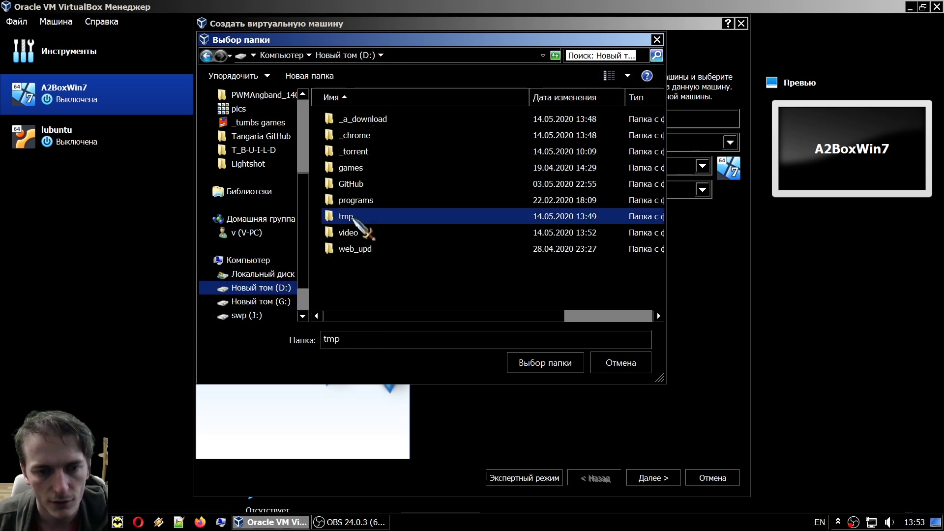
{"action": "double_click", "coordinate": [369, 133]}
{"action": "left_click", "coordinate": [543, 363]}
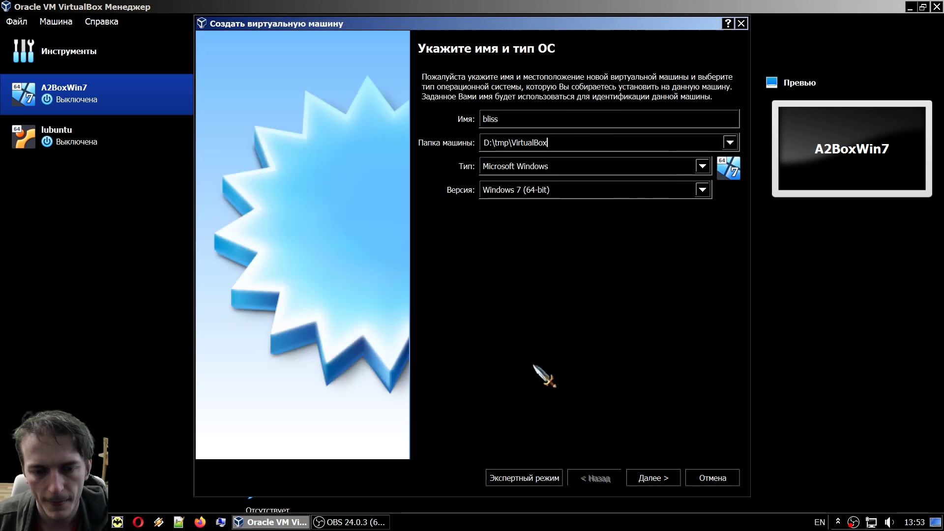
- Set the new machine's operating system type to Linux and its version to Other Linux (64-bit)
{"action": "left_click", "coordinate": [702, 166]}
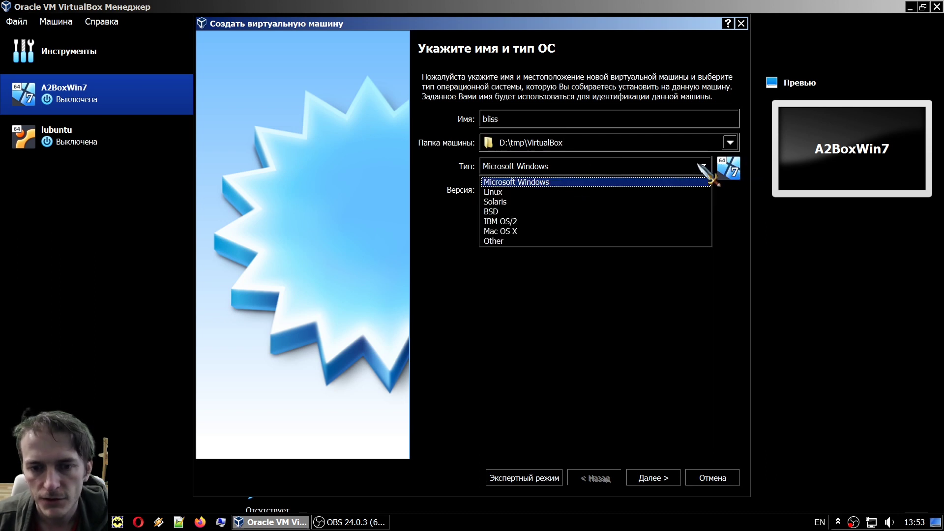
{"action": "left_click", "coordinate": [524, 195]}
{"action": "left_click", "coordinate": [518, 191]}
{"action": "scroll", "coordinate": [546, 260], "scroll_direction": "down", "scroll_amount": 4}
{"action": "left_click", "coordinate": [551, 294]}
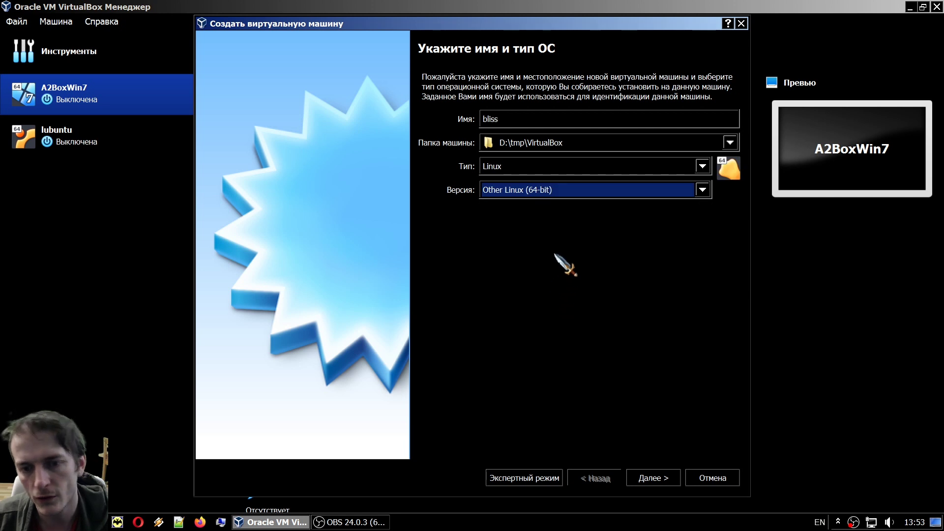
{"action": "left_click", "coordinate": [530, 168]}
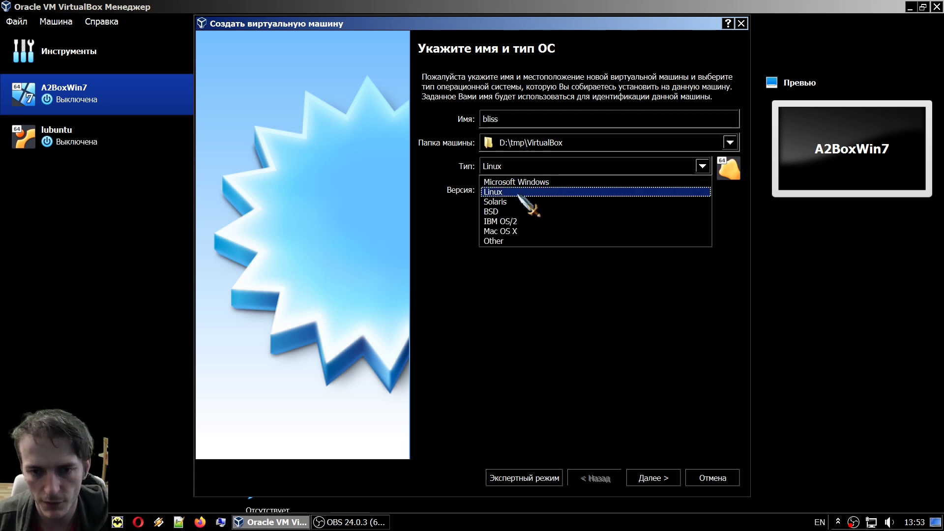
{"action": "left_click", "coordinate": [540, 309]}
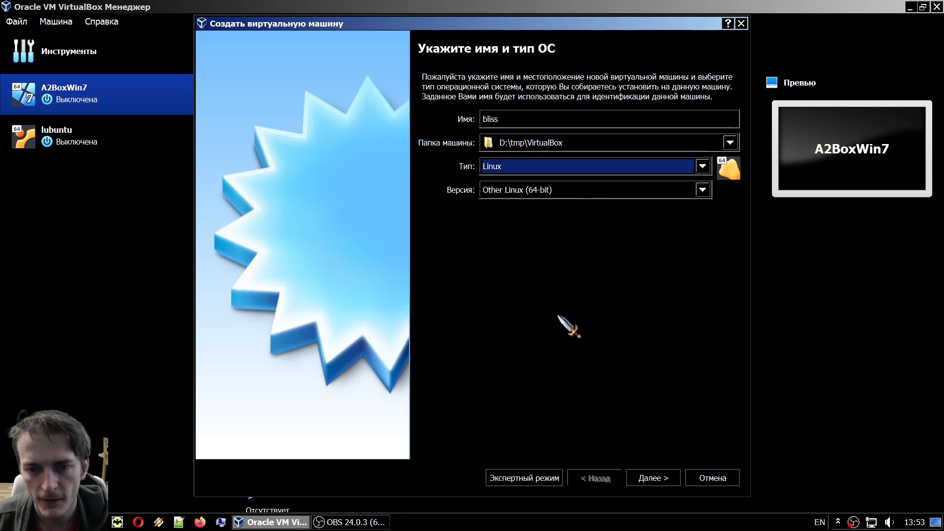
- Allocate 2048 MB of RAM to the new virtual machine
{"action": "left_click", "coordinate": [653, 477]}
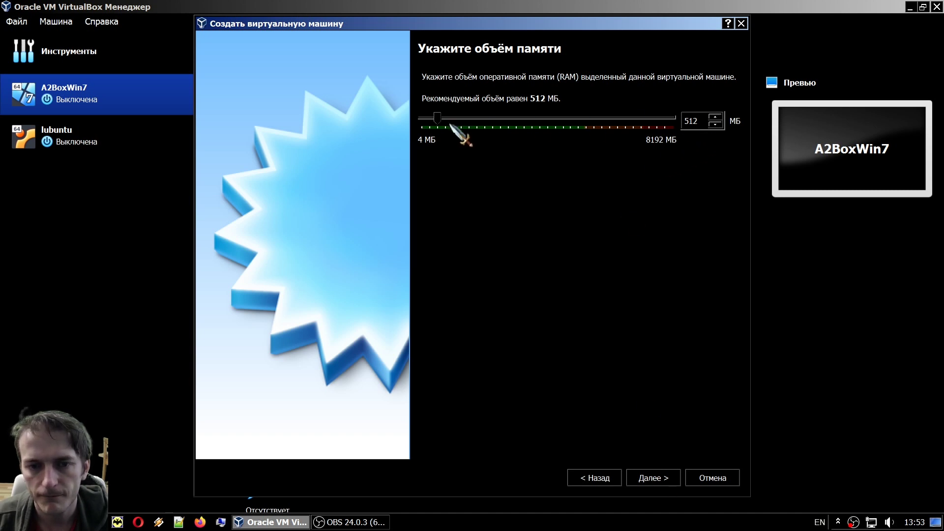
{"action": "left_click_drag", "start_coordinate": [436, 117], "coordinate": [485, 121]}
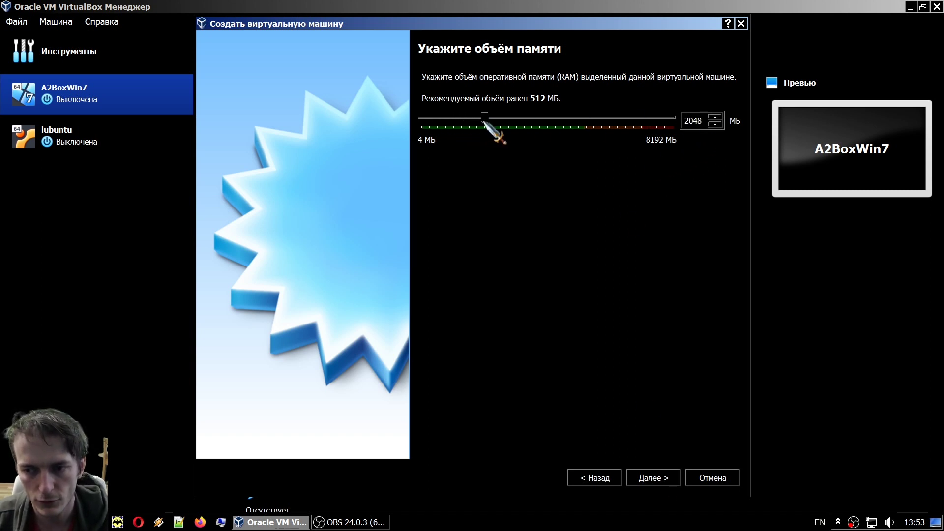
{"action": "left_click", "coordinate": [651, 478]}
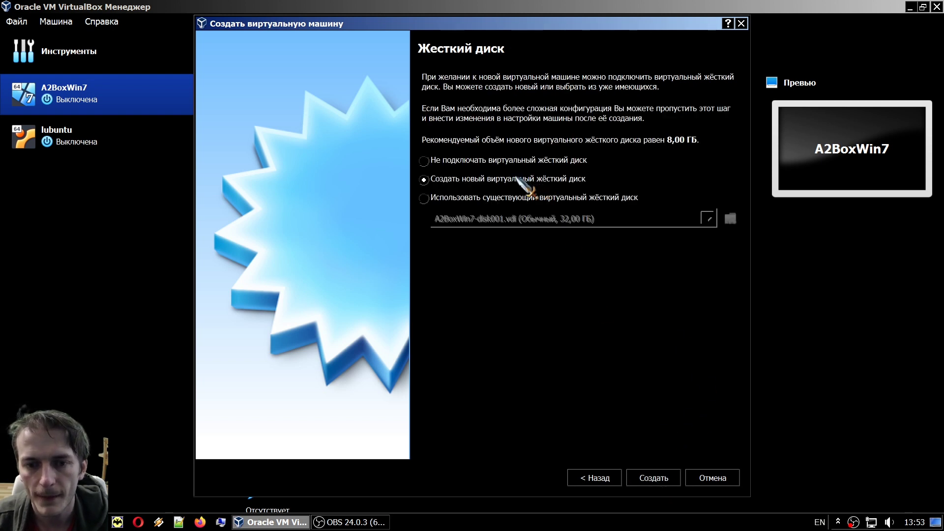
- Create a new fixed-size 8 GB VDI virtual hard disk for the bliss machine
{"action": "left_click", "coordinate": [669, 478]}
{"action": "left_click", "coordinate": [673, 484]}
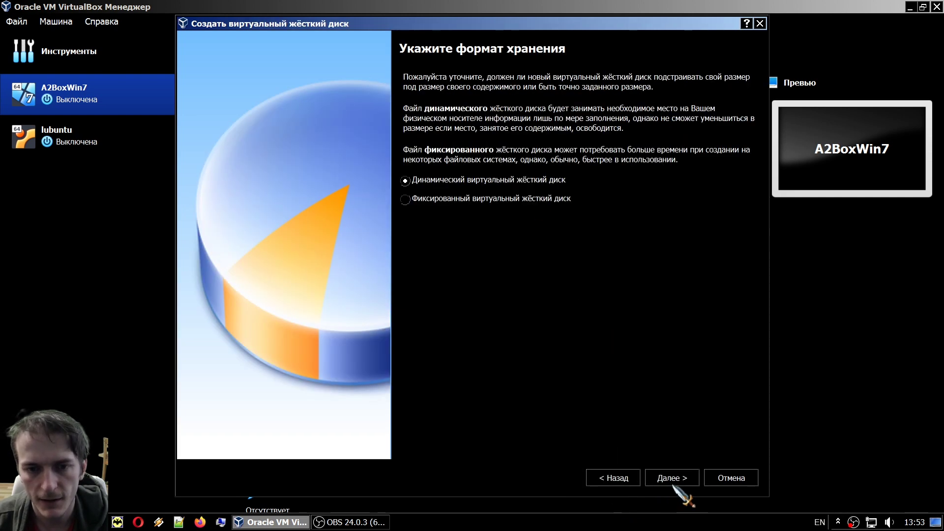
{"action": "left_click", "coordinate": [488, 181]}
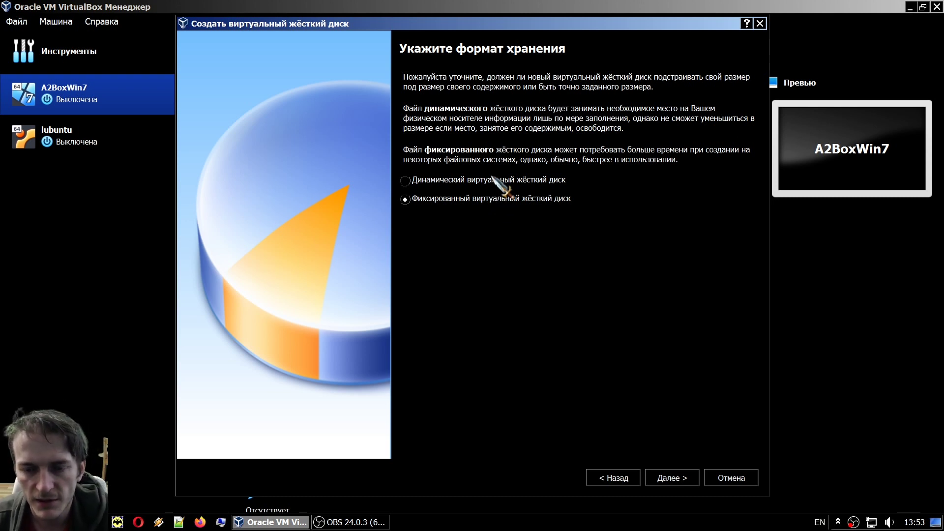
{"action": "left_click", "coordinate": [677, 476]}
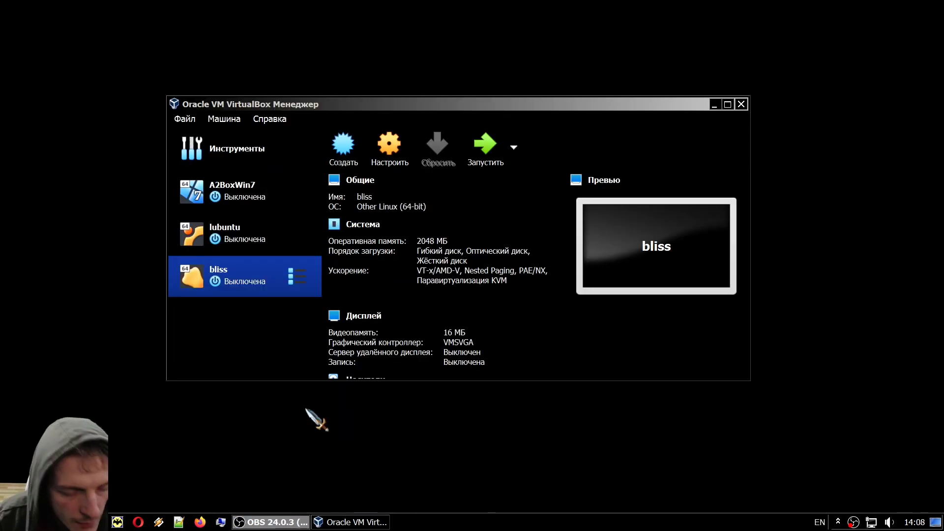
{"action": "left_click", "coordinate": [331, 354]}
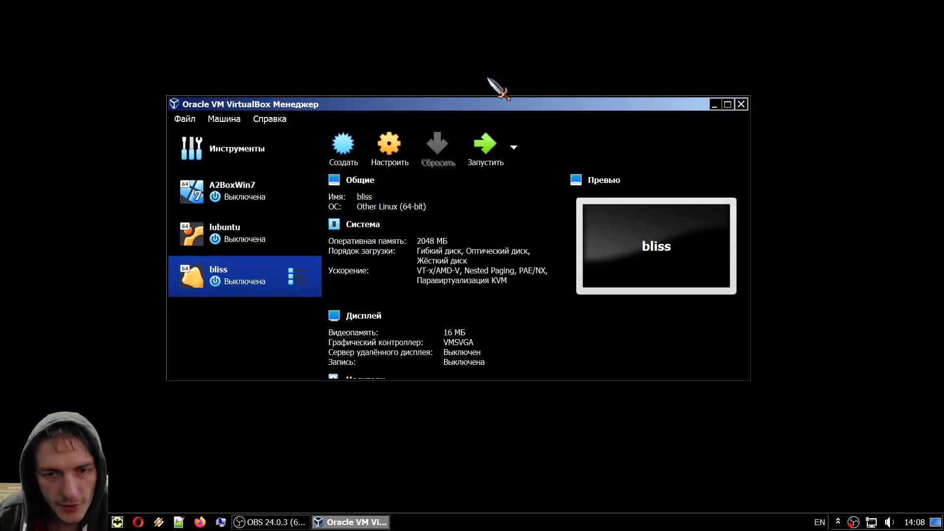
{"action": "left_click_drag", "start_coordinate": [471, 105], "coordinate": [505, 86]}
{"action": "right_click", "coordinate": [281, 261]}
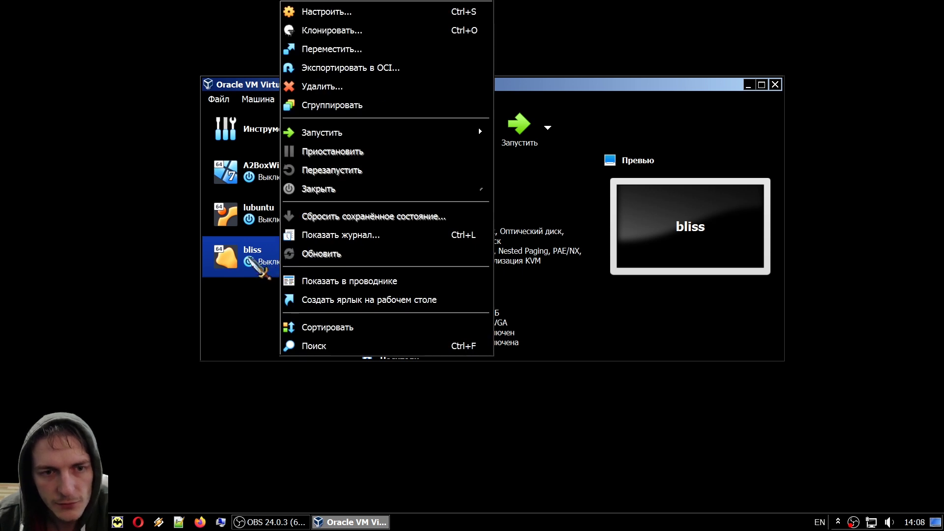
{"action": "key", "text": "Escape"}
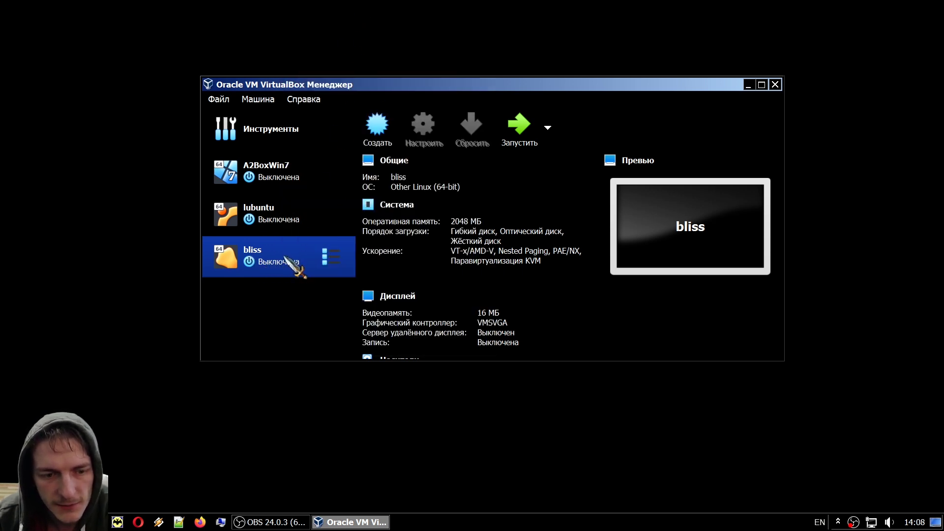
{"action": "left_click", "coordinate": [423, 127]}
{"action": "left_click_drag", "start_coordinate": [497, 17], "coordinate": [442, 140]}
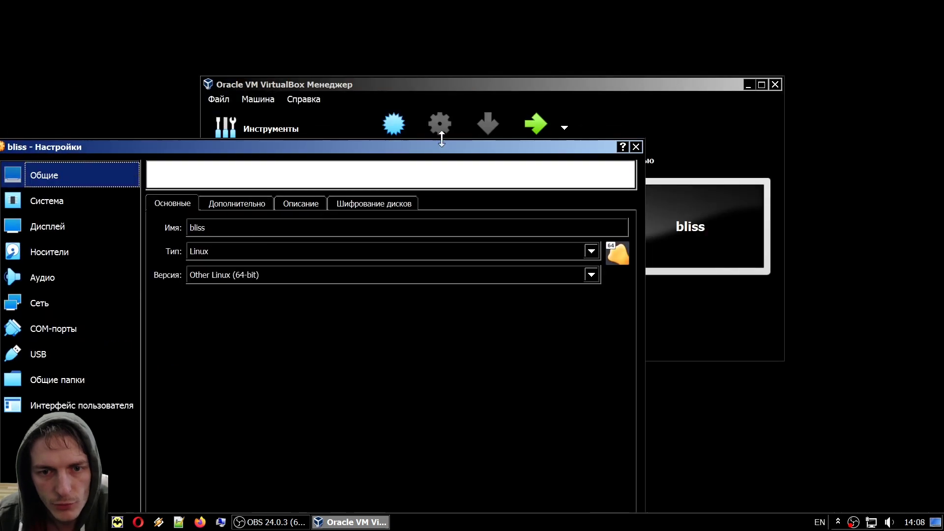
{"action": "left_click", "coordinate": [635, 146]}
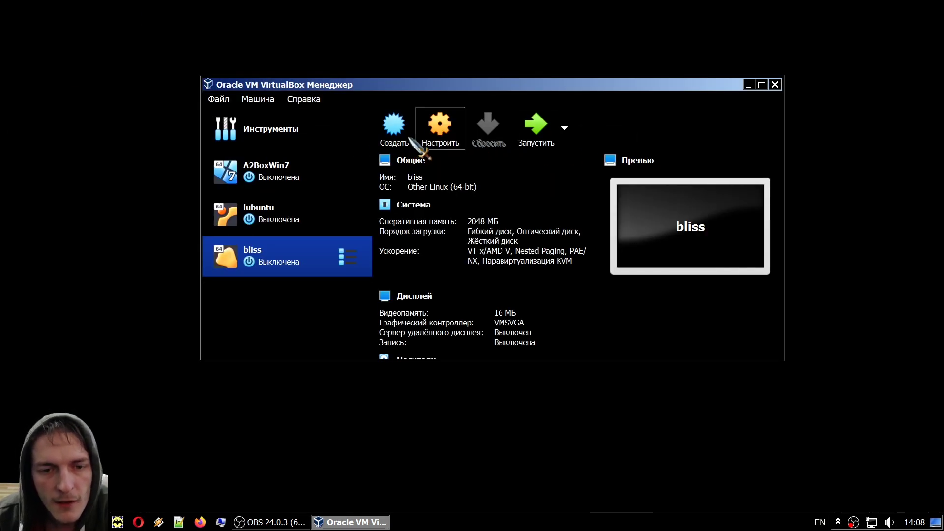
- Disable floppy boot in the bliss machine's system settings and set its video memory to 128 MB
{"action": "left_click", "coordinate": [439, 126]}
{"action": "left_click", "coordinate": [266, 64]}
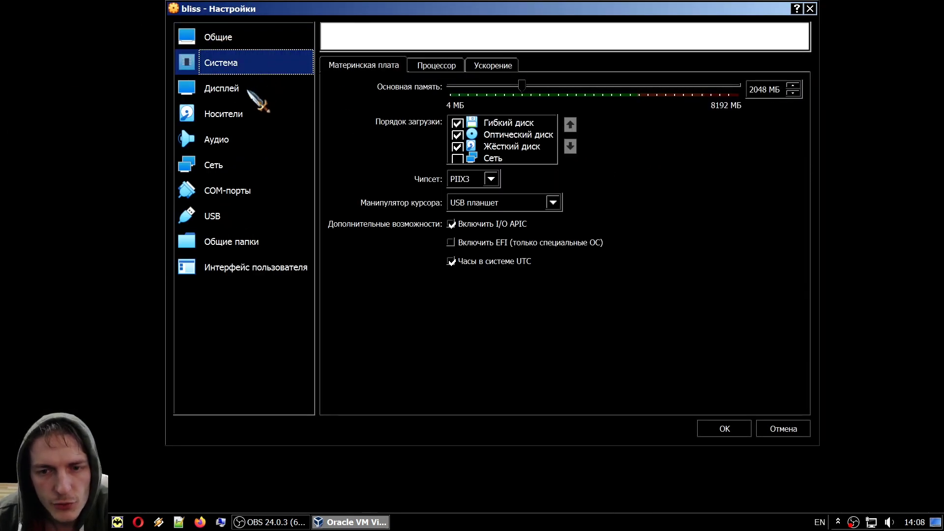
{"action": "left_click", "coordinate": [457, 123]}
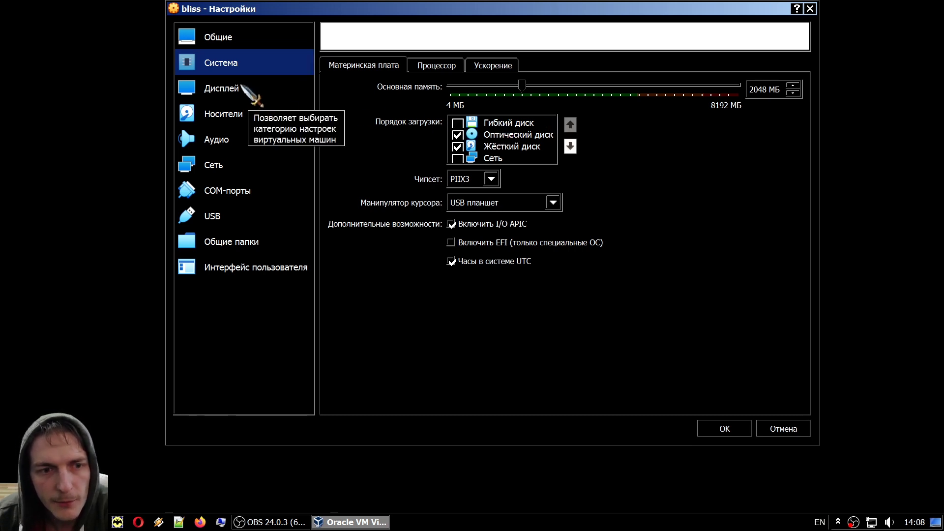
{"action": "left_click", "coordinate": [242, 90]}
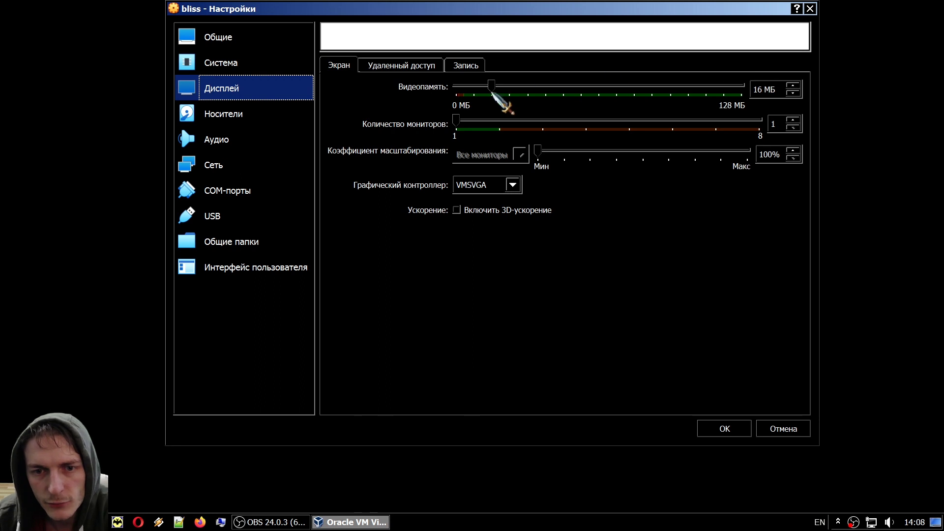
{"action": "left_click_drag", "start_coordinate": [492, 85], "coordinate": [759, 84]}
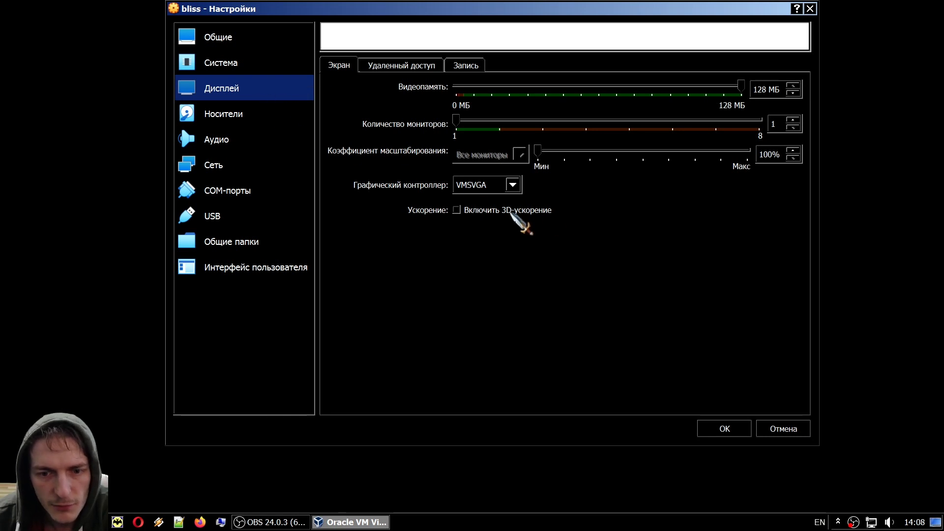
- Remove the empty optical drive from the IDE controller in the bliss machine's storage settings
{"action": "left_click", "coordinate": [223, 113]}
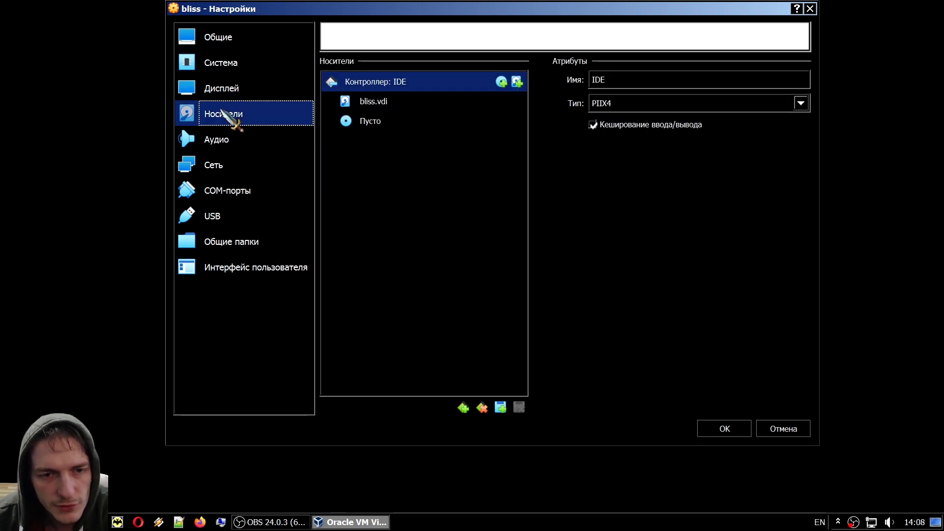
{"action": "left_click", "coordinate": [359, 121]}
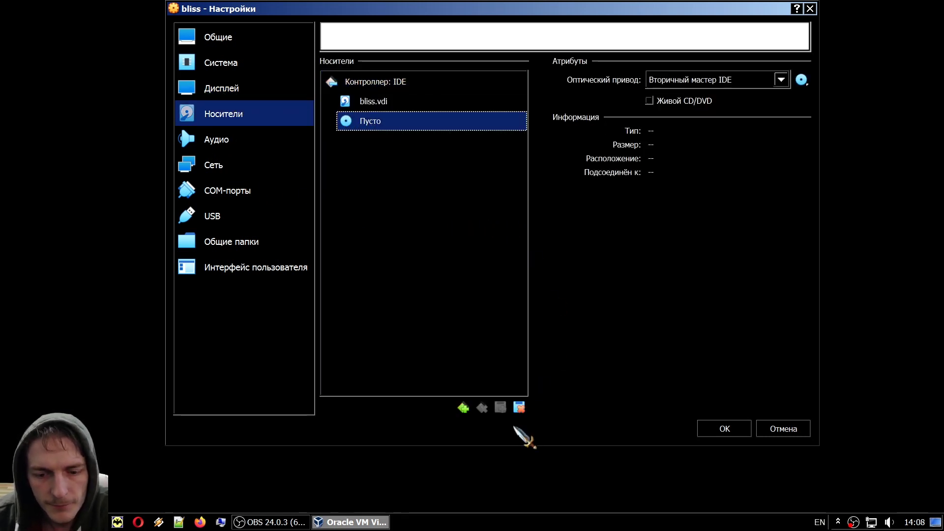
{"action": "left_click", "coordinate": [520, 407]}
{"action": "left_click", "coordinate": [462, 283]}
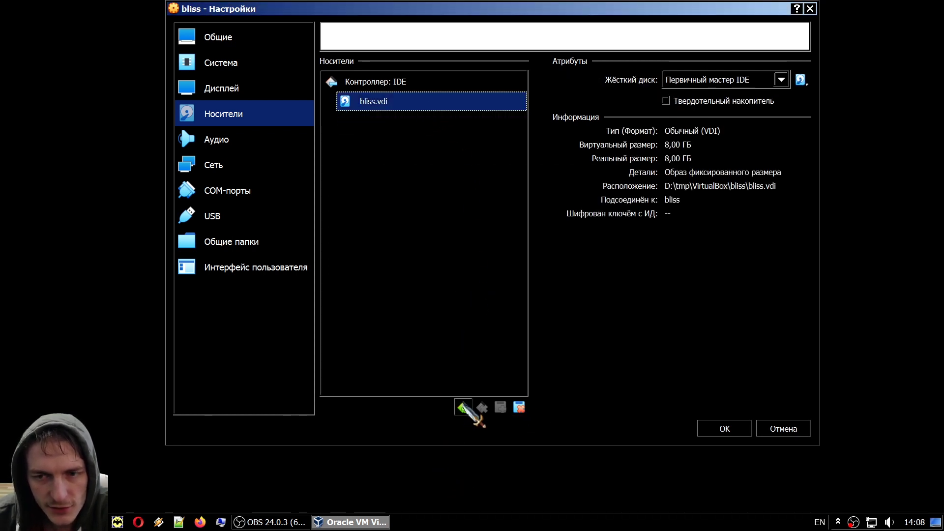
{"action": "right_click", "coordinate": [396, 123]}
{"action": "left_click", "coordinate": [388, 112]}
{"action": "left_click", "coordinate": [415, 82]}
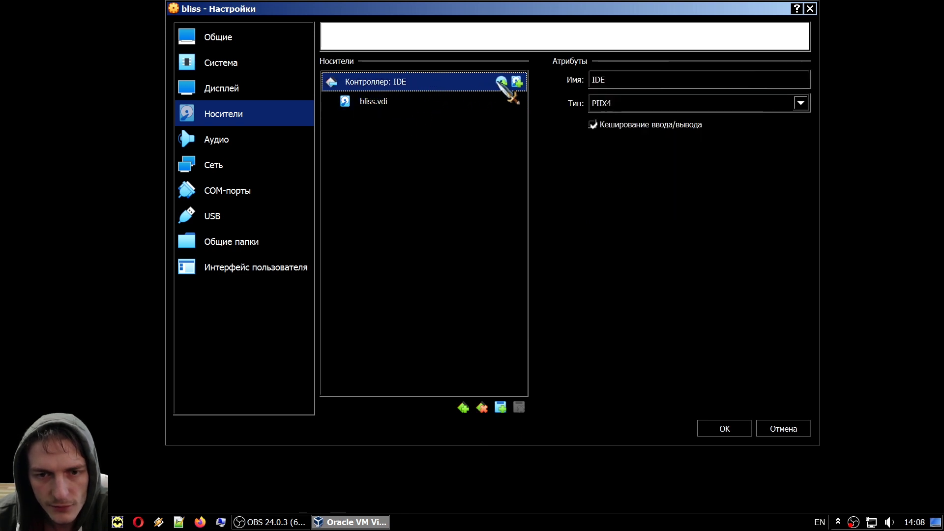
{"action": "left_click", "coordinate": [501, 82]}
{"action": "left_click", "coordinate": [439, 282]}
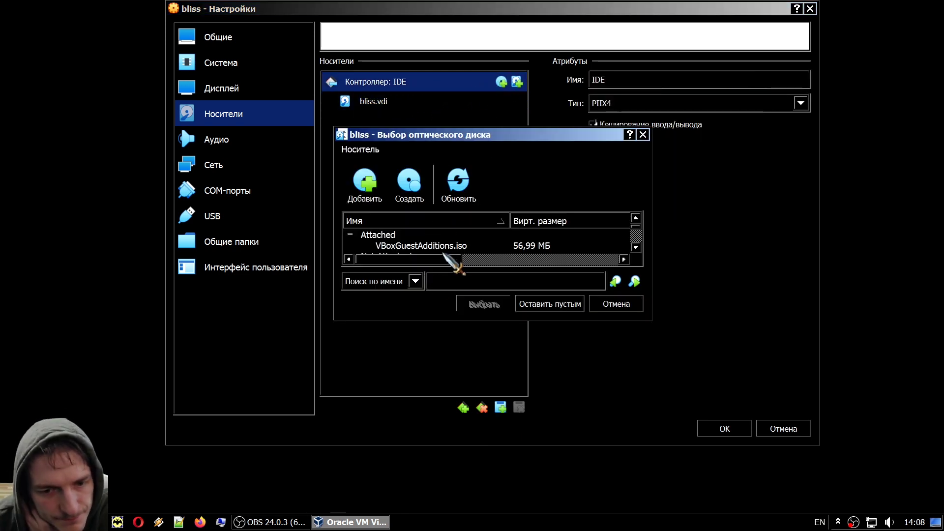
{"action": "left_click", "coordinate": [629, 247]}
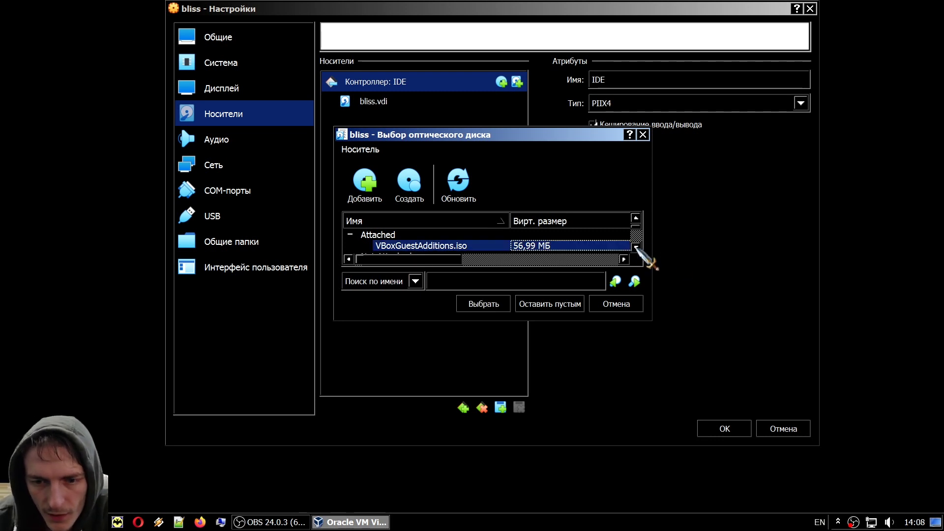
{"action": "scroll", "coordinate": [636, 248], "scroll_direction": "down", "scroll_amount": 1}
{"action": "scroll", "coordinate": [636, 232], "scroll_direction": "up", "scroll_amount": 2}
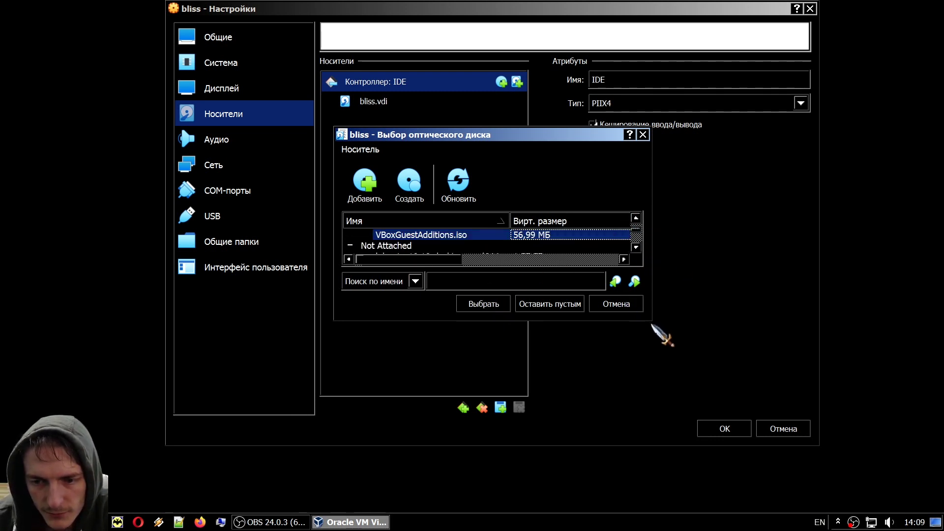
{"action": "left_click_drag", "start_coordinate": [650, 321], "coordinate": [731, 413]}
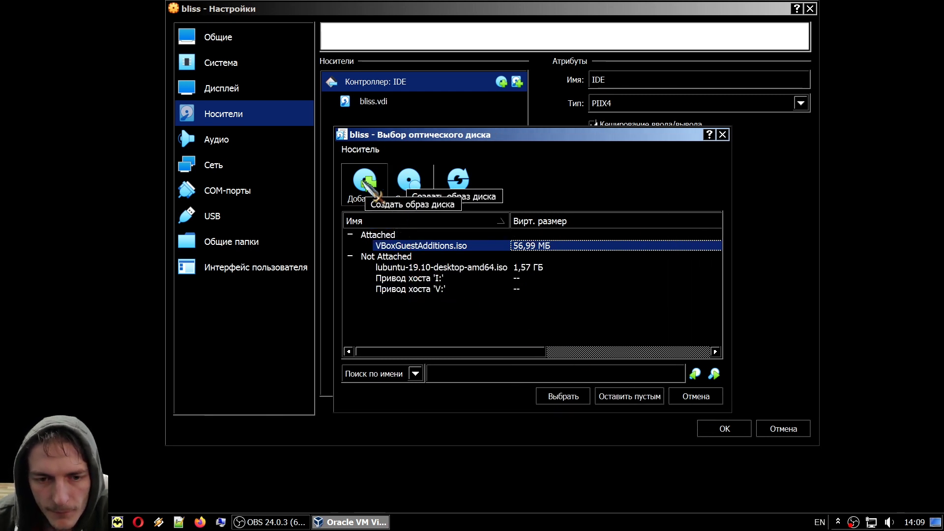
{"action": "left_click", "coordinate": [365, 185]}
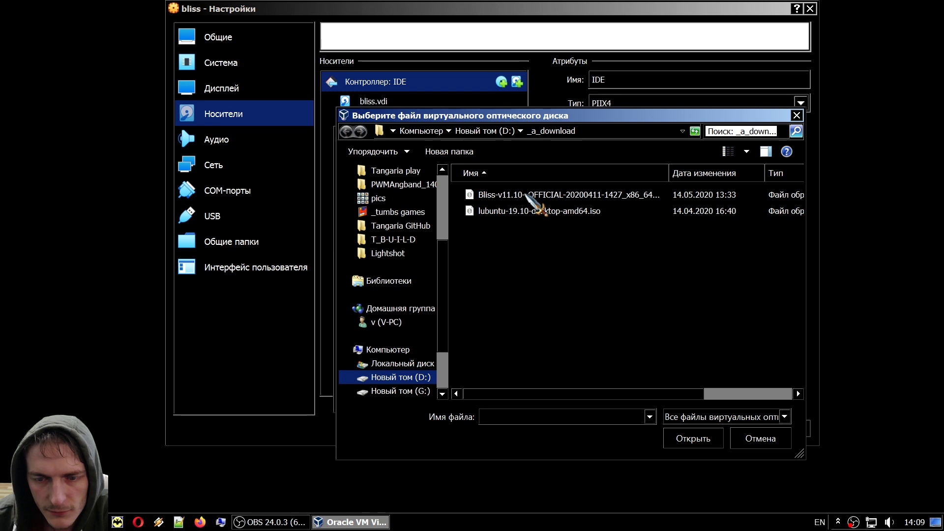
{"action": "key", "text": "Escape"}
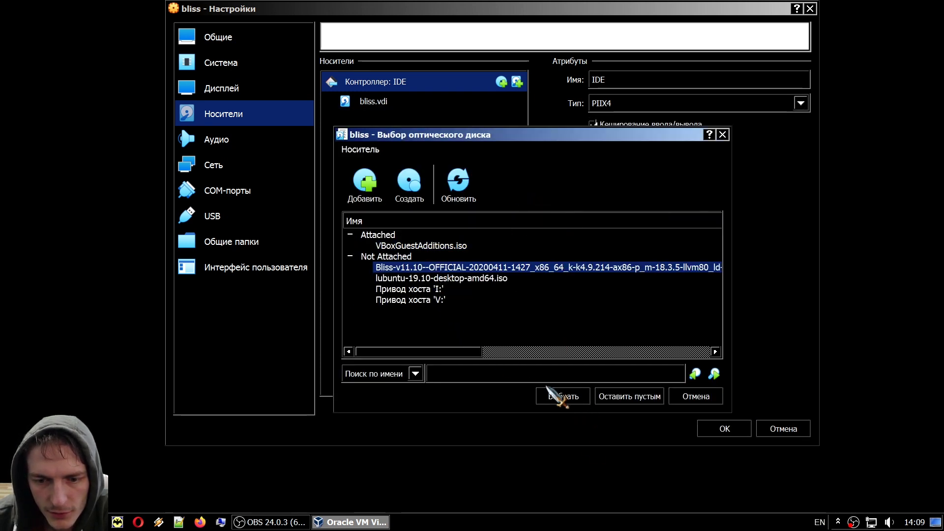
{"action": "left_click", "coordinate": [569, 400]}
{"action": "left_click", "coordinate": [429, 121]}
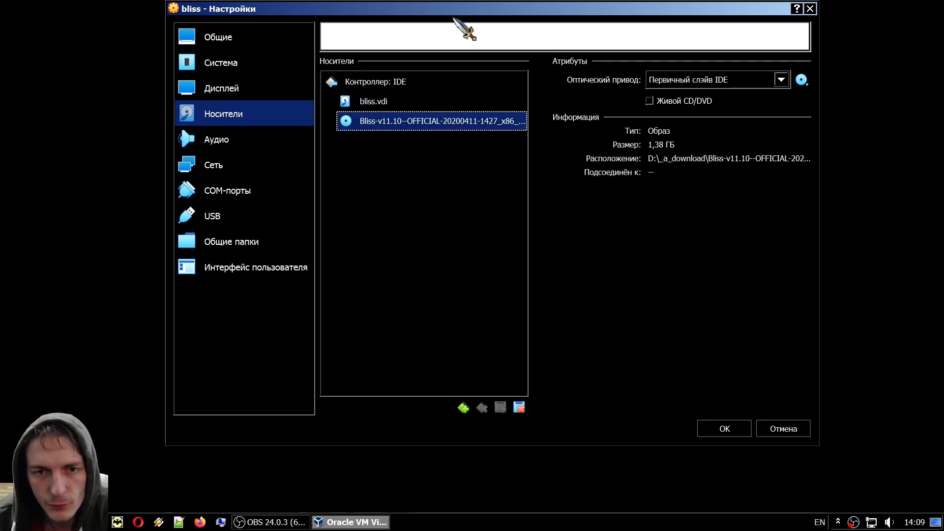
- Set the bliss machine's processor count to 4 and save its settings
{"action": "left_click_drag", "start_coordinate": [457, 9], "coordinate": [447, 34]}
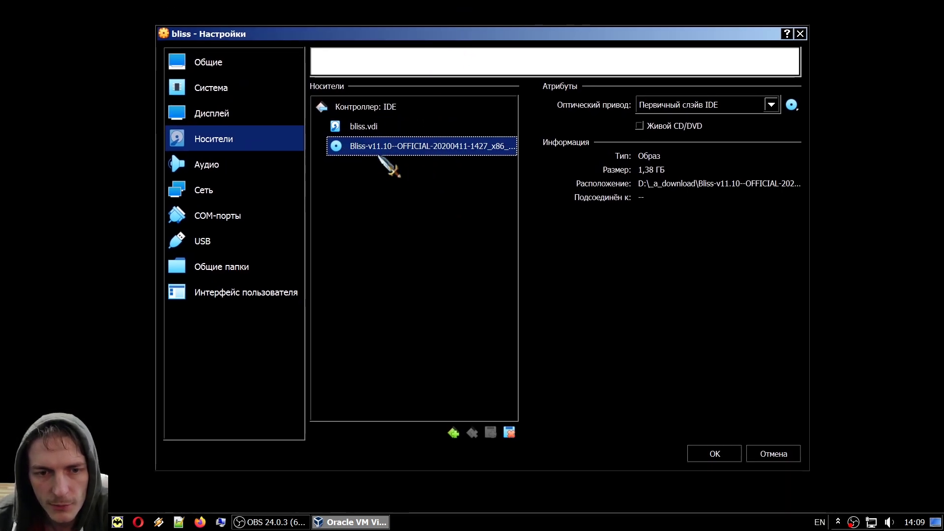
{"action": "left_click", "coordinate": [220, 120]}
{"action": "left_click", "coordinate": [215, 90]}
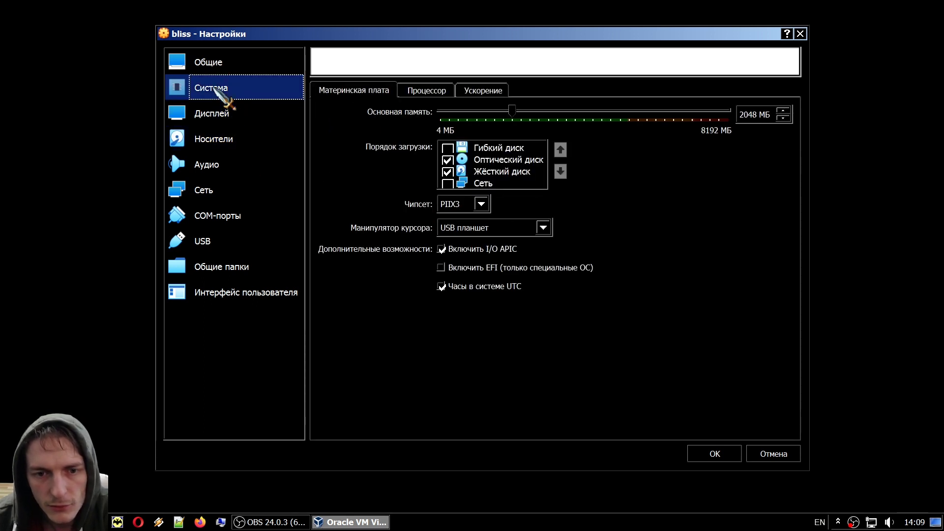
{"action": "left_click", "coordinate": [427, 91]}
{"action": "left_click_drag", "start_coordinate": [441, 112], "coordinate": [566, 112]}
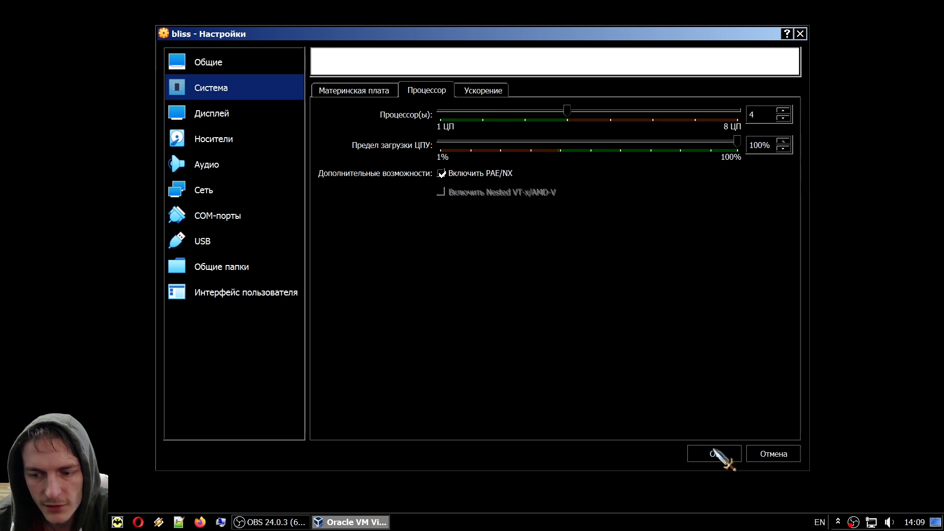
{"action": "left_click", "coordinate": [717, 455]}
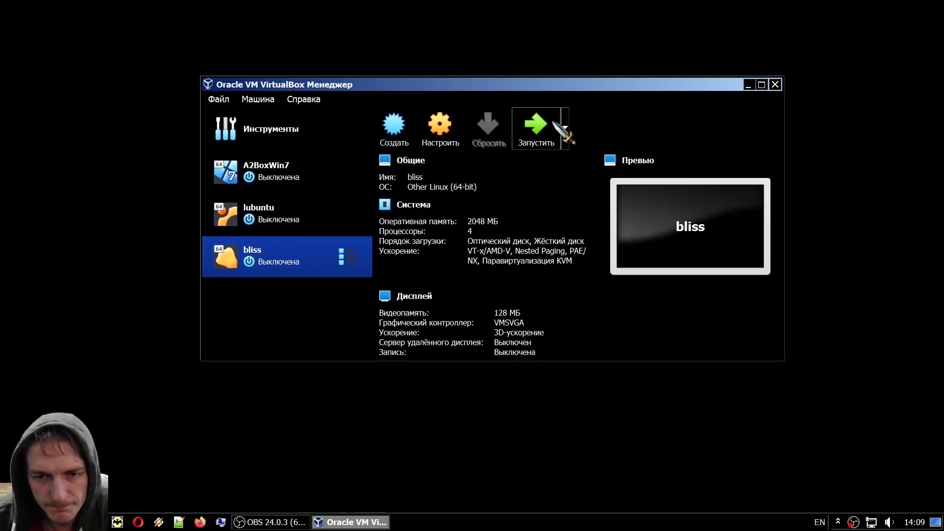
- Start the bliss machine and boot the "Installation - Install Bliss-OS to harddisk" option
{"action": "left_click", "coordinate": [538, 132]}
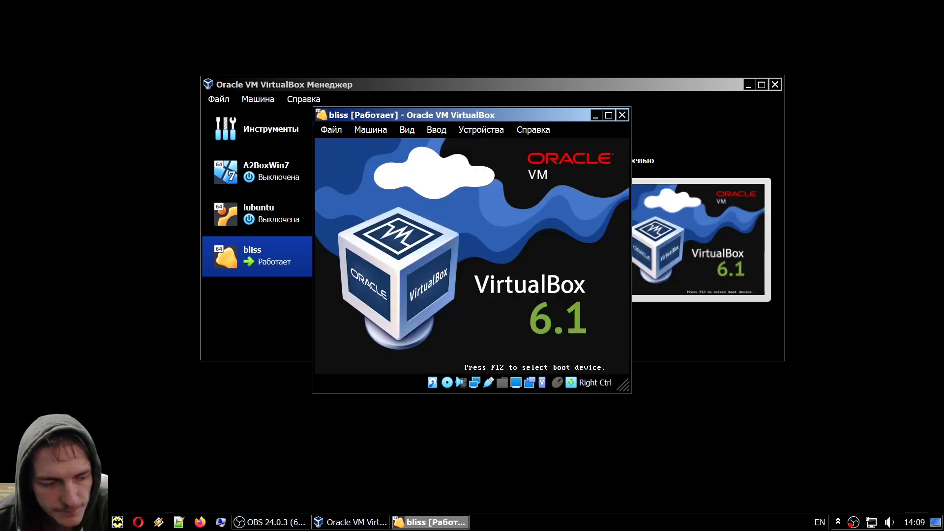
{"action": "left_click_drag", "start_coordinate": [439, 114], "coordinate": [463, 117]}
{"action": "key", "text": "Down"}
{"action": "key", "text": "Down"}
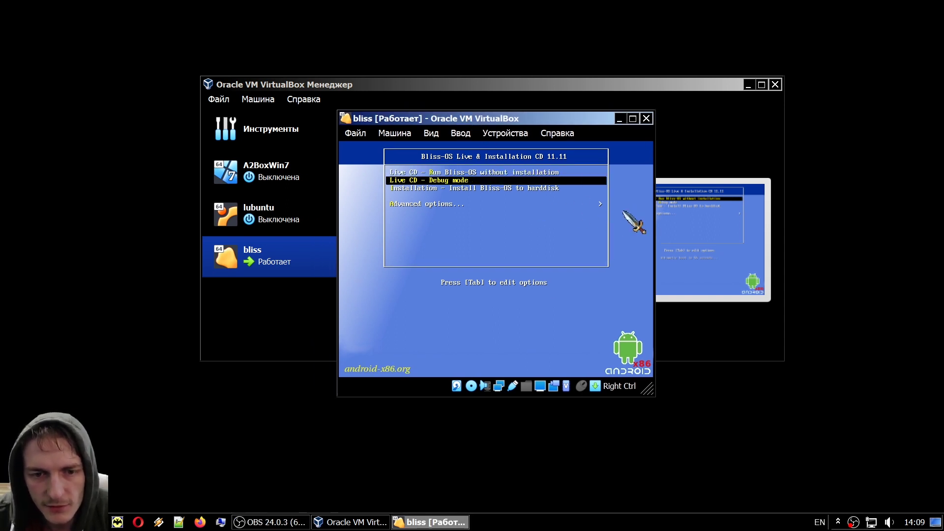
{"action": "key", "text": "Up"}
{"action": "key", "text": "Up"}
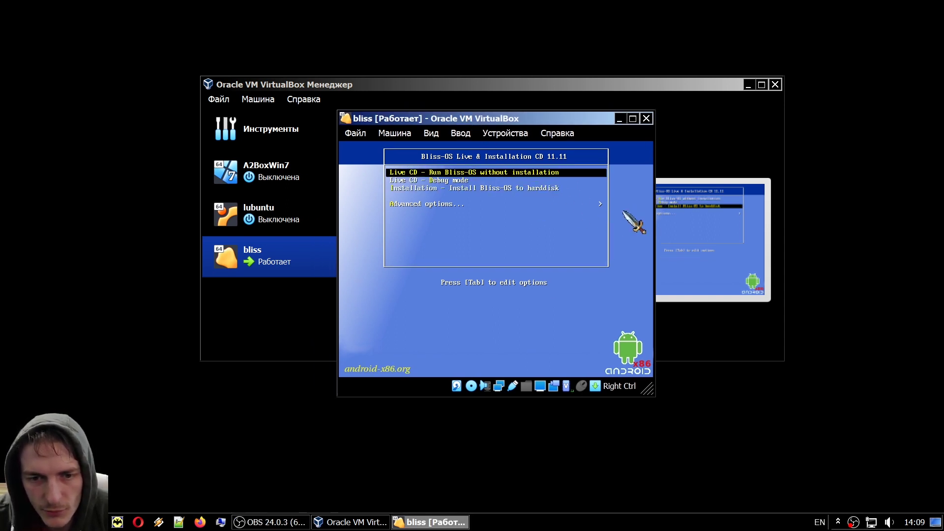
{"action": "key", "text": "Down"}
{"action": "key", "text": "Down"}
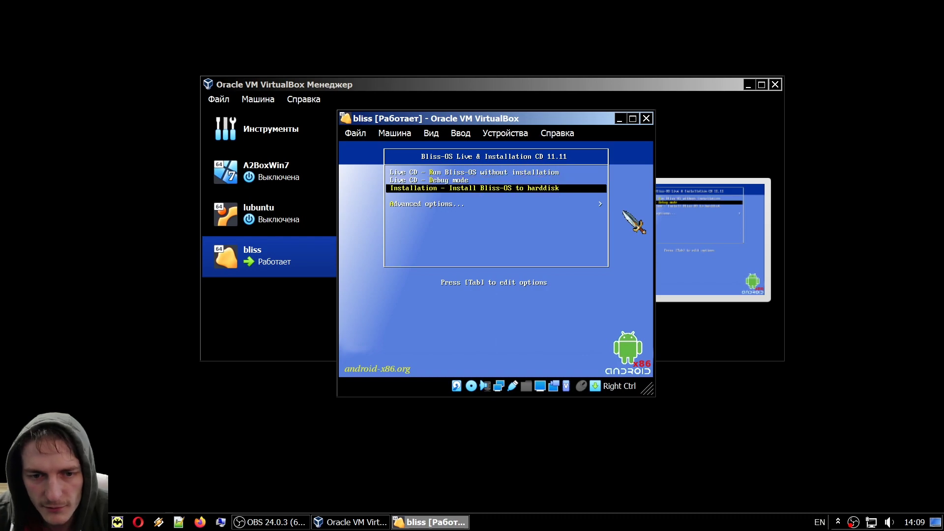
{"action": "key", "text": "Return"}
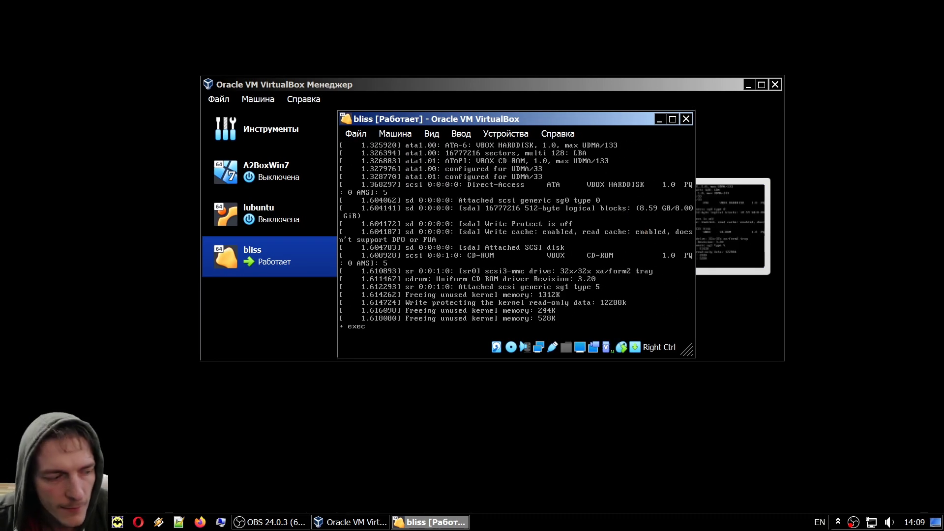
- Switch the running bliss machine's display to full-screen mode
{"action": "left_click", "coordinate": [660, 120]}
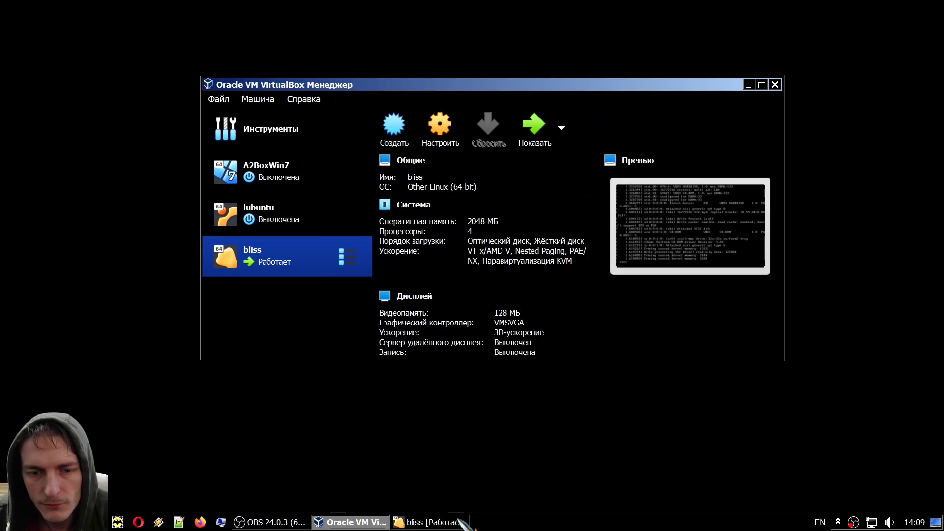
{"action": "left_click", "coordinate": [435, 524]}
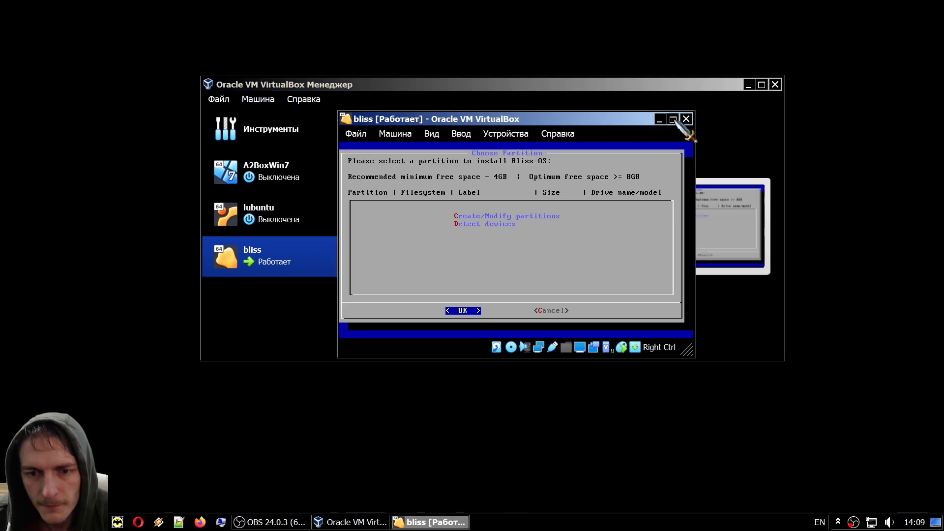
{"action": "left_click", "coordinate": [673, 119]}
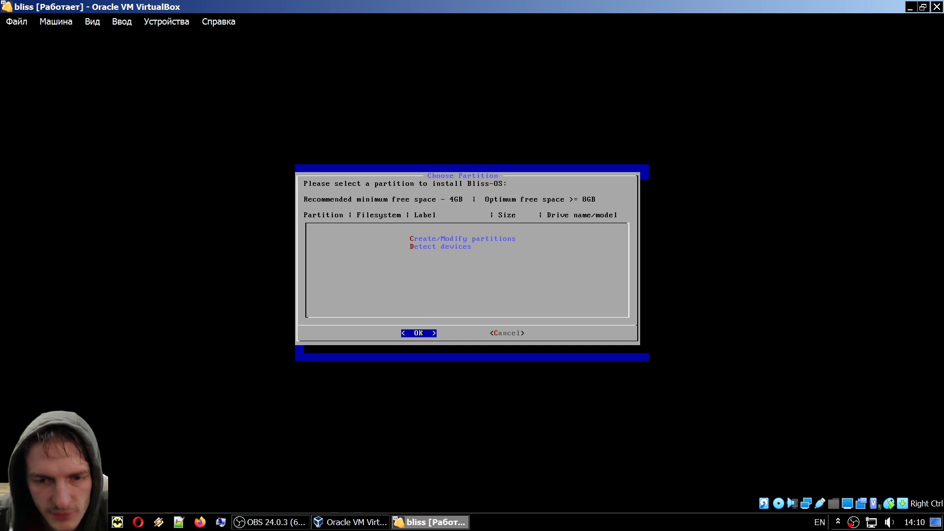
{"action": "left_click", "coordinate": [56, 22]}
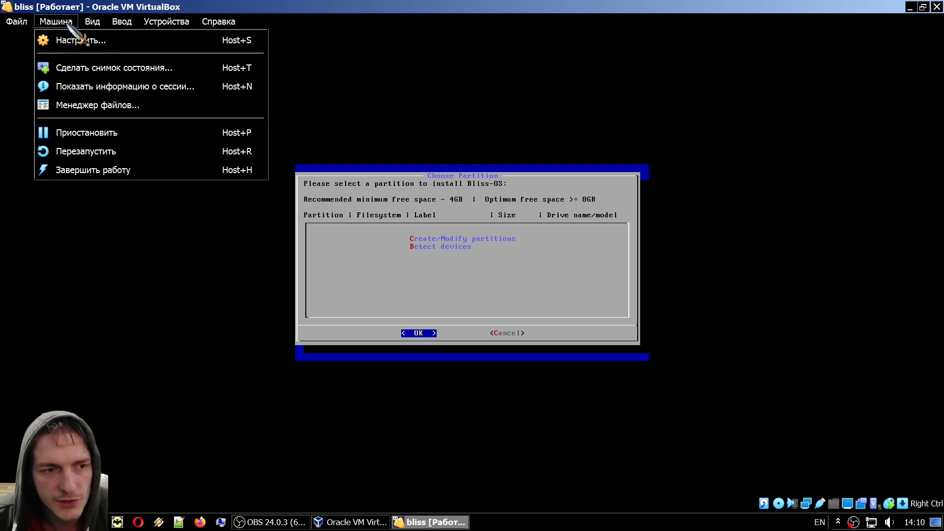
{"action": "mouse_move", "coordinate": [93, 21]}
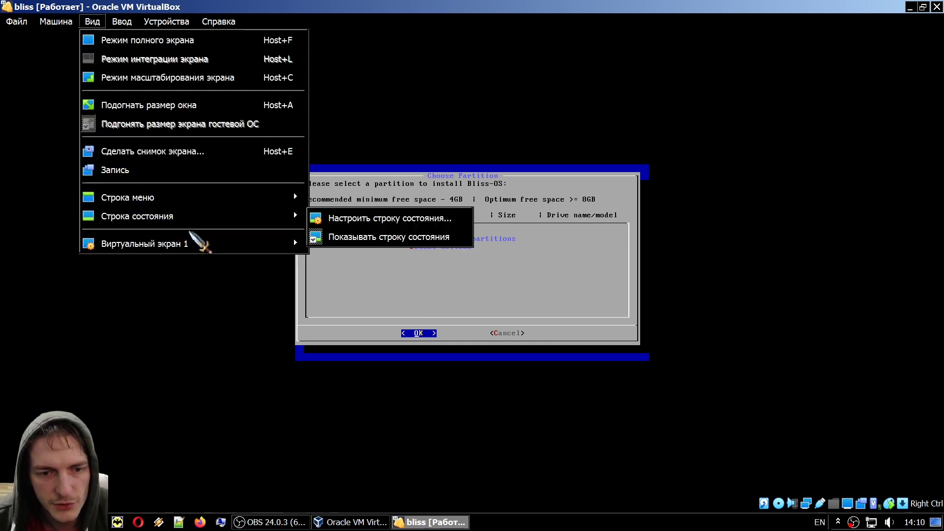
{"action": "mouse_move", "coordinate": [191, 236]}
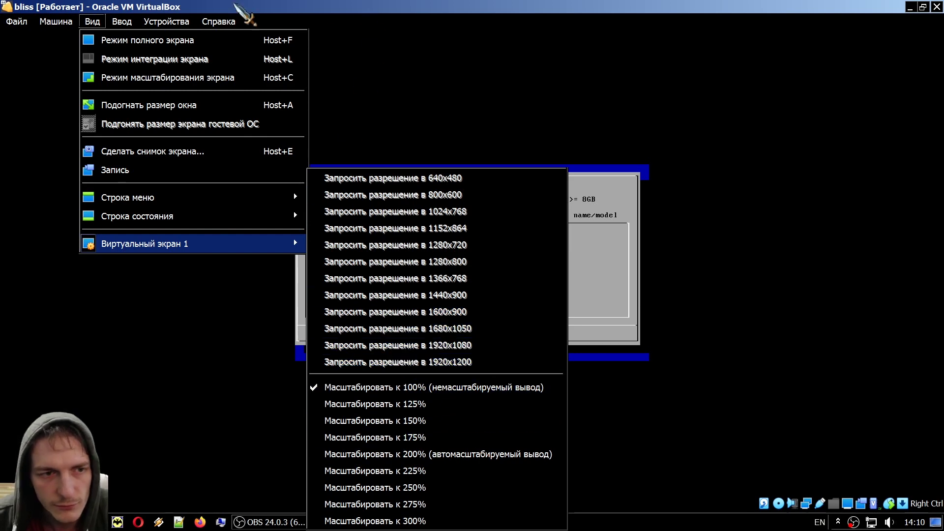
{"action": "left_click", "coordinate": [105, 40]}
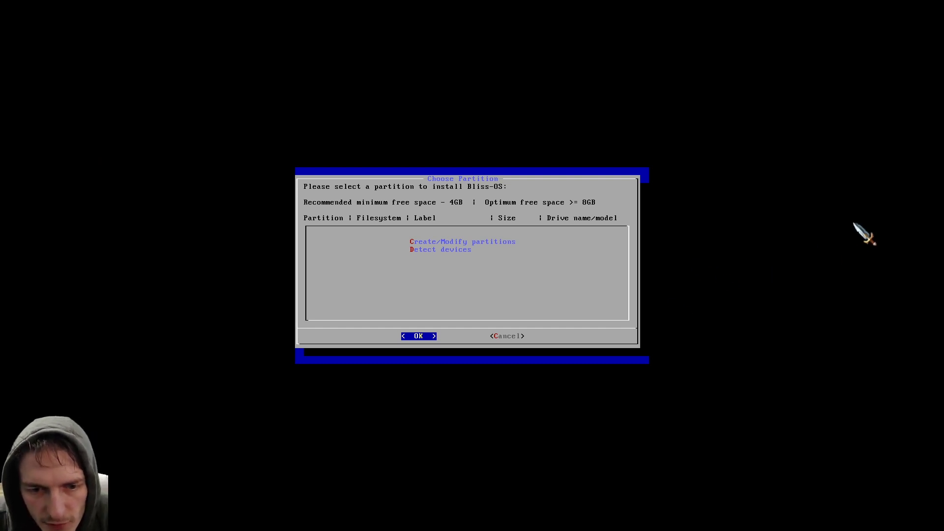
- Choose to create or modify partitions in the installer and decline using GPT
{"action": "key", "text": "Tab"}
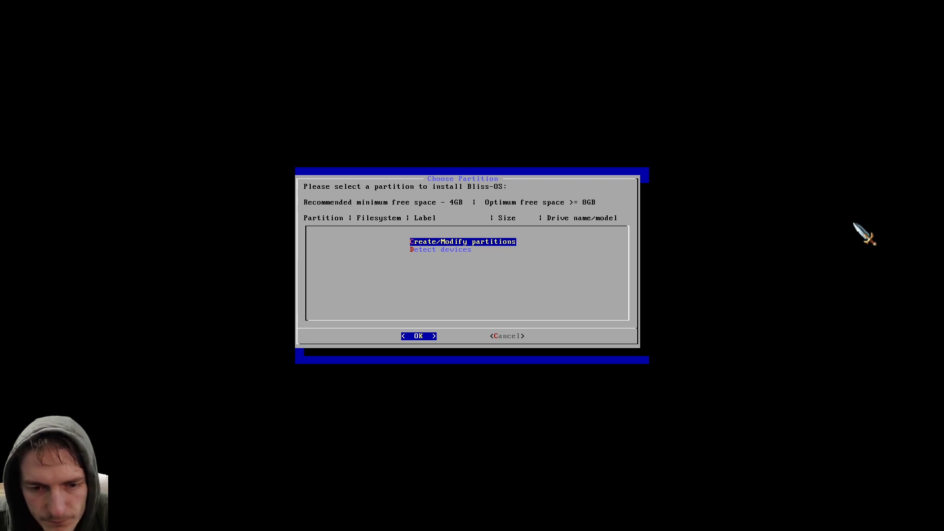
{"action": "key", "text": "Return"}
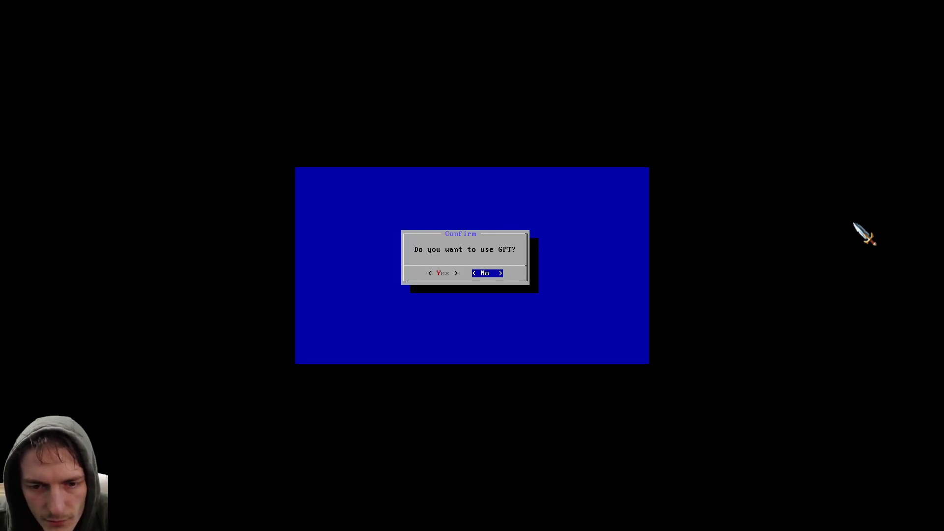
{"action": "key", "text": "Return"}
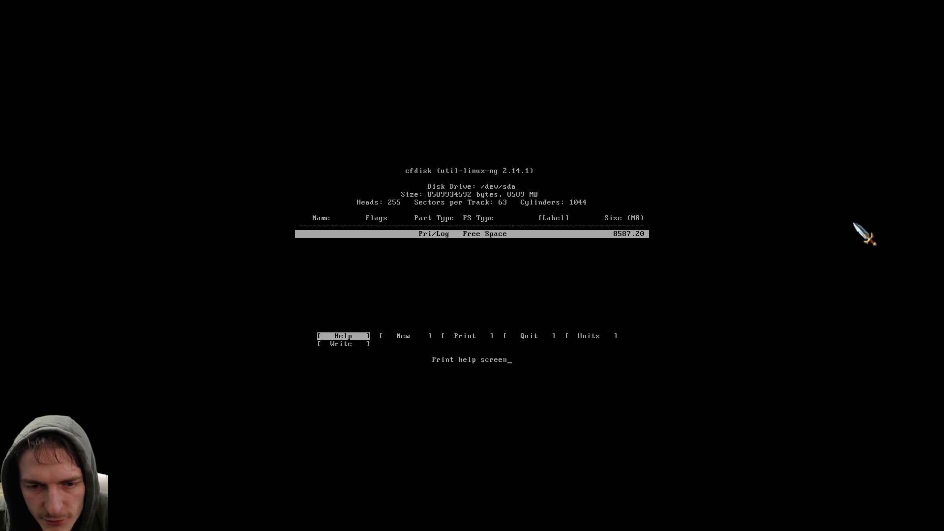
- Create a new primary partition of 8587.19 MB from the free space and flag it as bootable
{"action": "key", "text": "Right"}
{"action": "key", "text": "Left"}
{"action": "key", "text": "Right"}
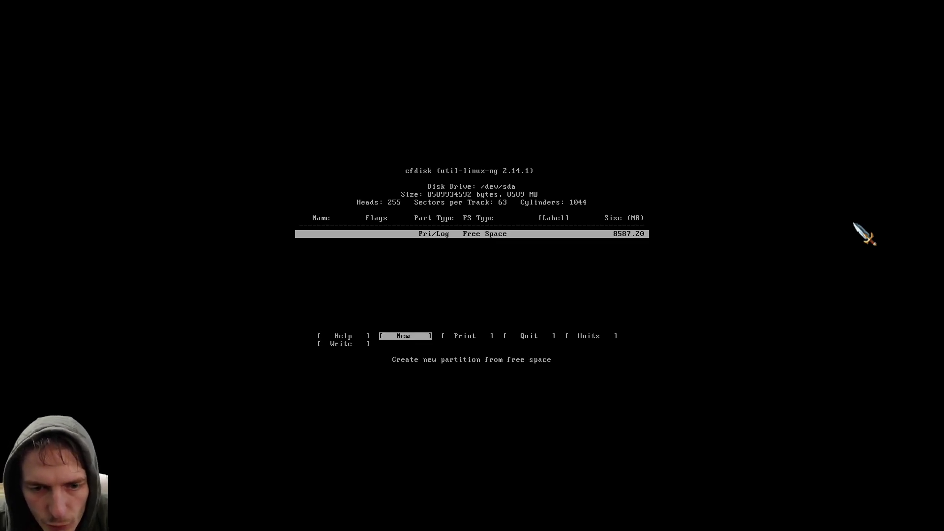
{"action": "key", "text": "Return"}
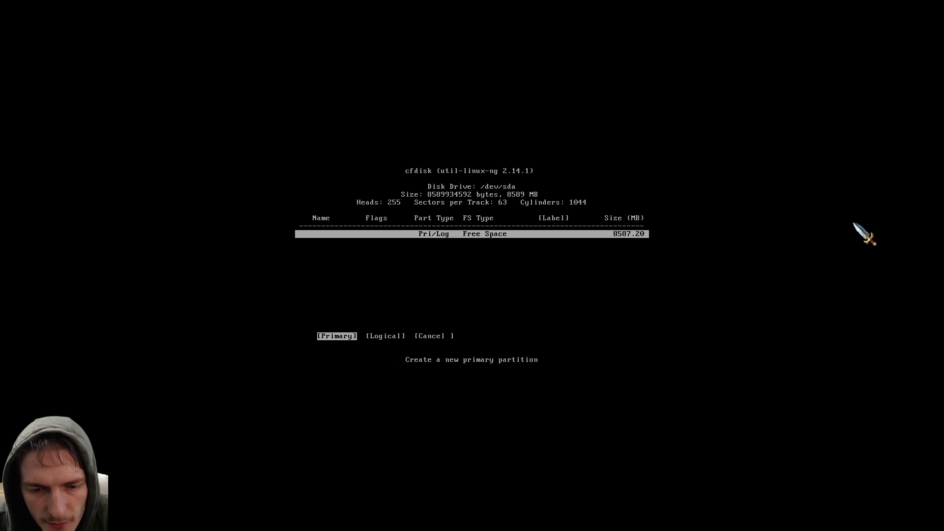
{"action": "key", "text": "Return"}
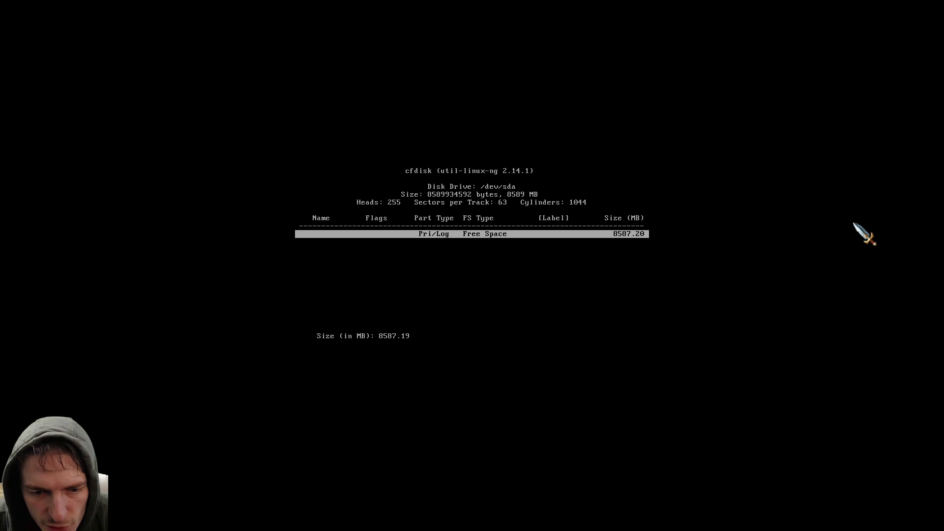
{"action": "key", "text": "Return"}
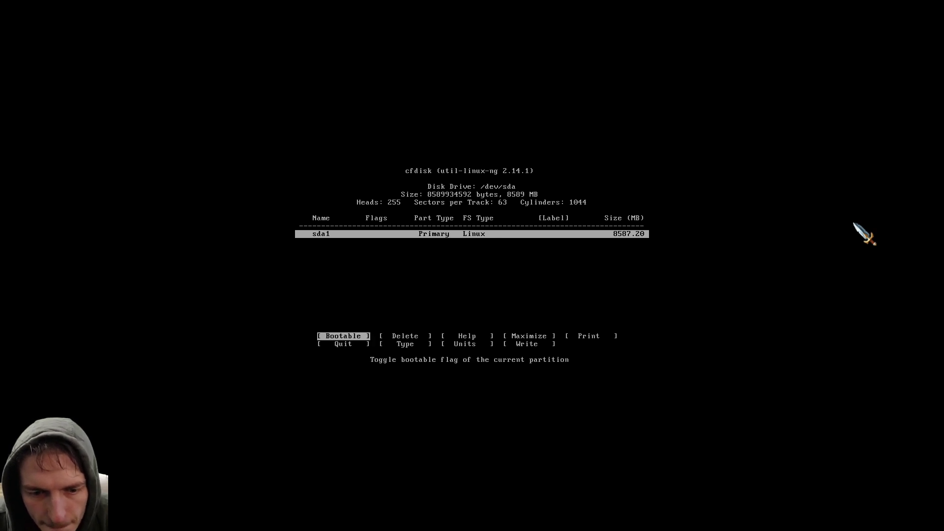
{"action": "key", "text": "Return"}
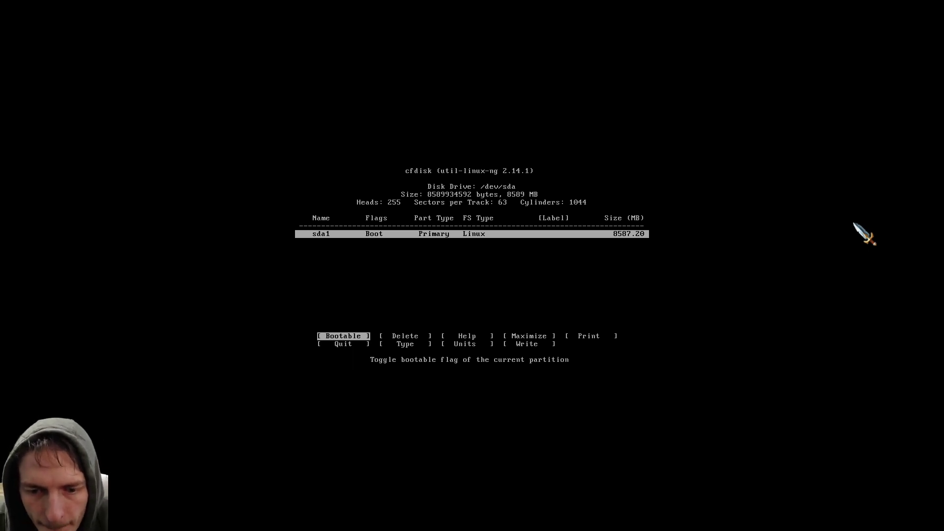
- Write the partition table to disk, confirming with "yes"
{"action": "key", "text": "Right"}
{"action": "key", "text": "Right"}
{"action": "key", "text": "Right"}
{"action": "key", "text": "Right"}
{"action": "key", "text": "Left"}
{"action": "key", "text": "Down"}
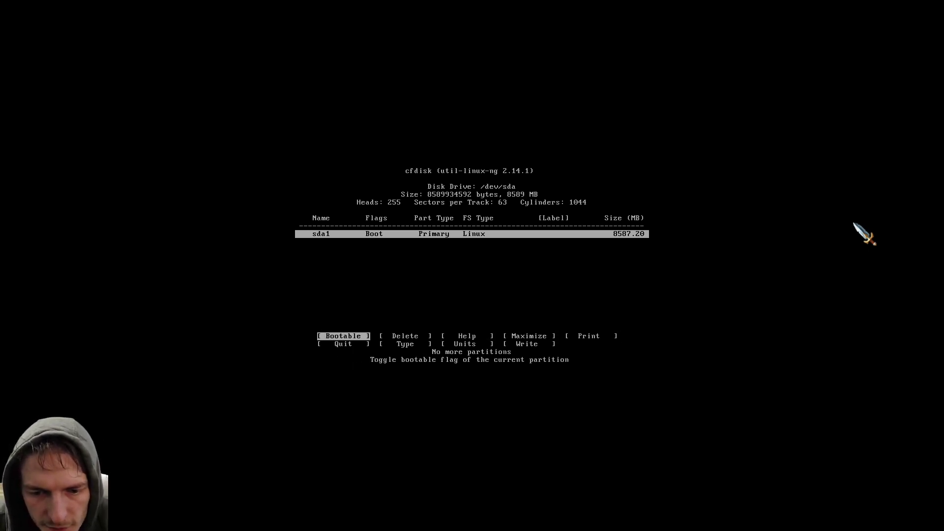
{"action": "key", "text": "Right"}
{"action": "key", "text": "Left"}
{"action": "key", "text": "Right"}
{"action": "key", "text": "Right"}
{"action": "key", "text": "Right"}
{"action": "key", "text": "Right"}
{"action": "key", "text": "Right"}
{"action": "key", "text": "Right"}
{"action": "key", "text": "Right"}
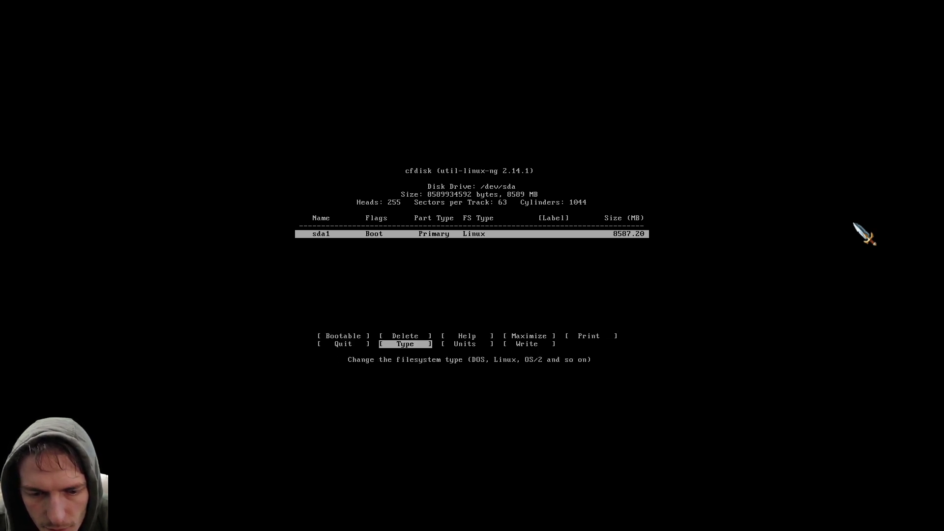
{"action": "key", "text": "Right"}
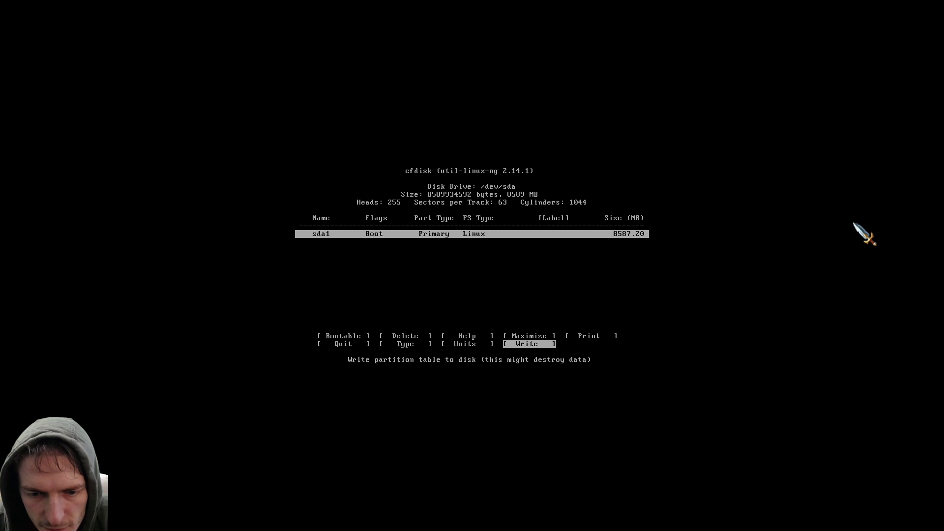
{"action": "key", "text": "Return"}
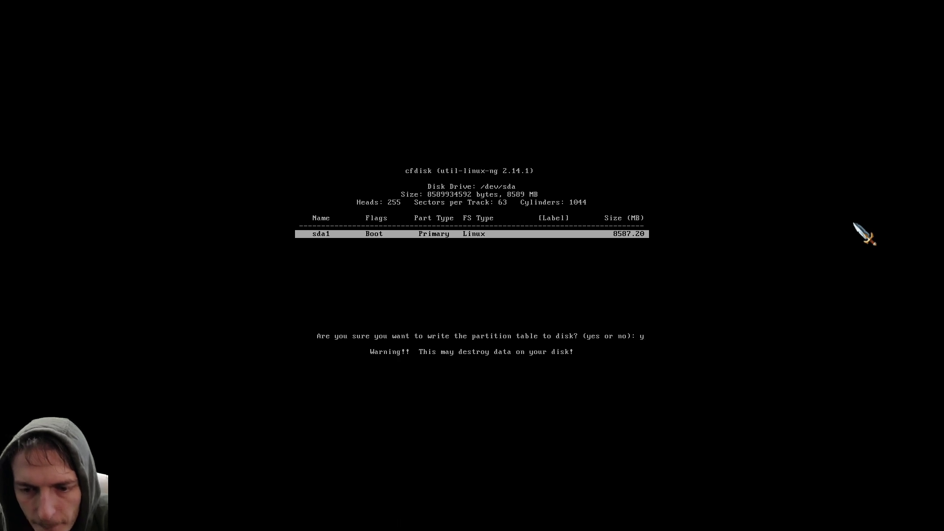
{"action": "type", "text": "yes"}
{"action": "key", "text": "Return"}
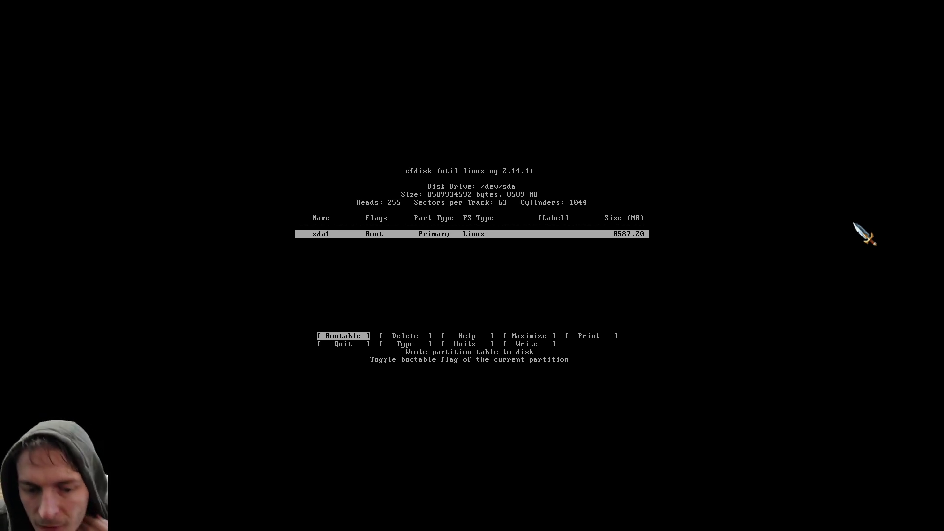
- Quit cfdisk and choose sda1 as the partition on which to install Bliss-OS
{"action": "key", "text": "Down"}
{"action": "key", "text": "Right"}
{"action": "key", "text": "Right"}
{"action": "key", "text": "Right"}
{"action": "key", "text": "Right"}
{"action": "key", "text": "Right"}
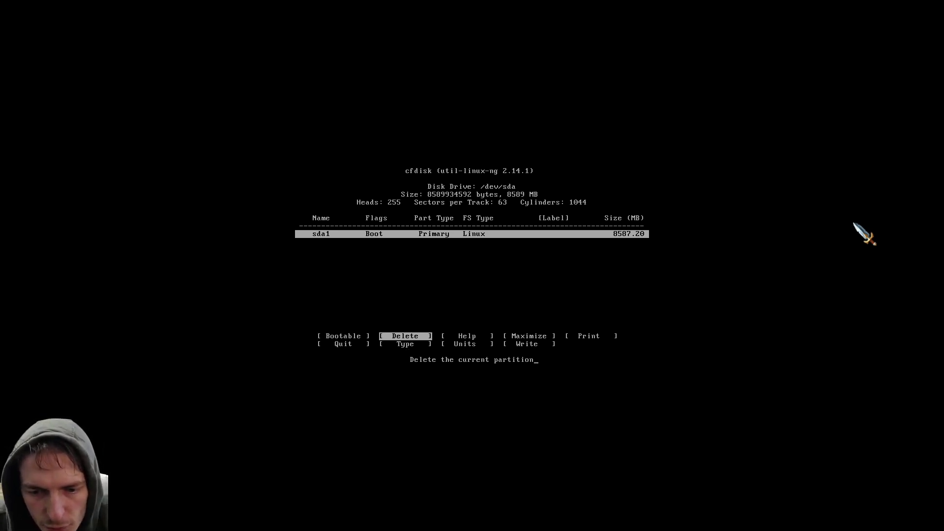
{"action": "key", "text": "Return"}
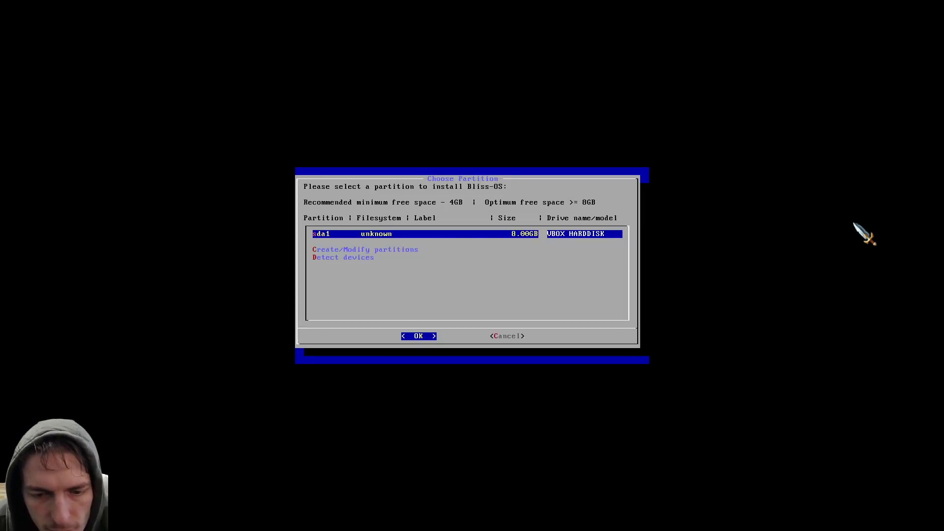
{"action": "key", "text": "Return"}
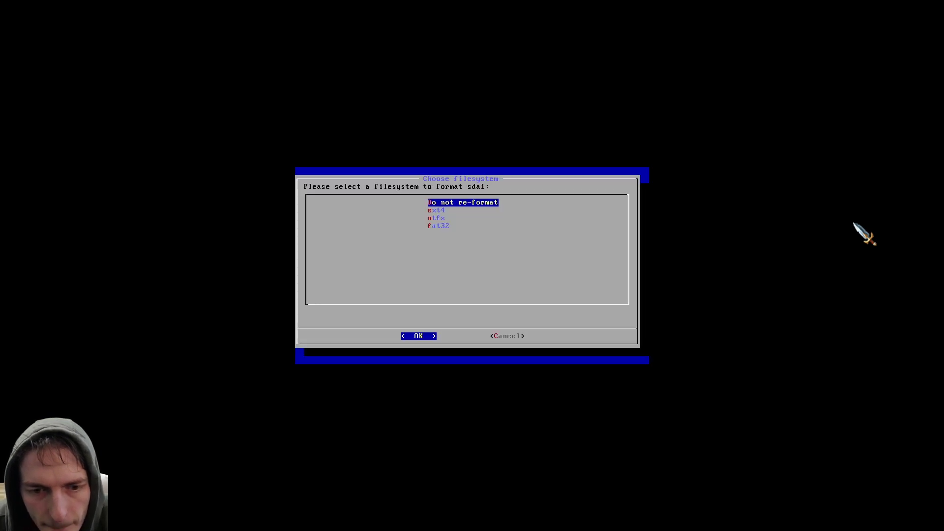